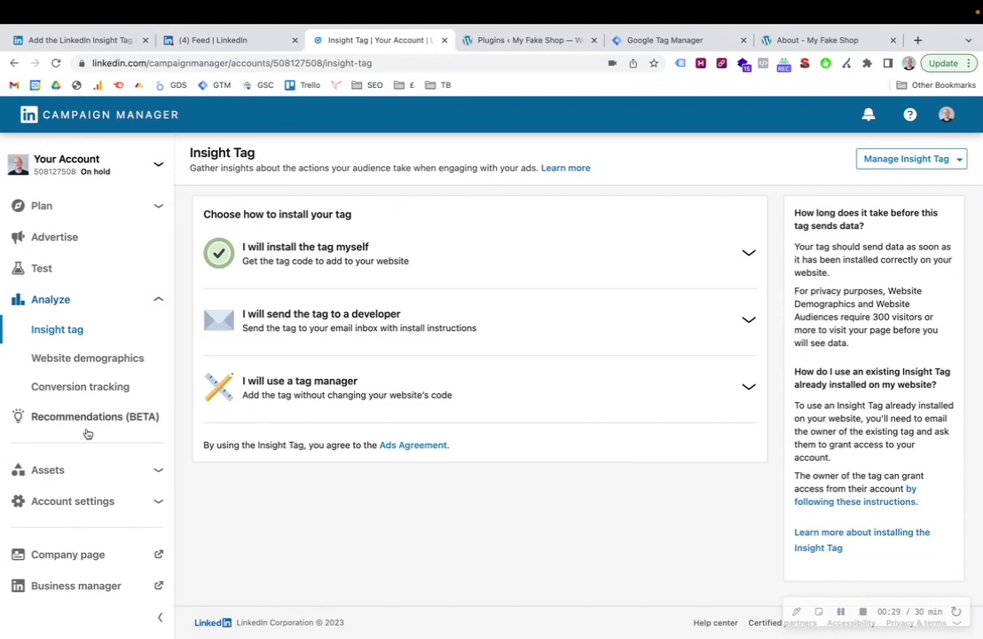
Expand 'I will install the tag myself' and copy the LinkedIn Insight Tag code to the clipboard
{"action": "mouse_move", "coordinate": [69, 167]}
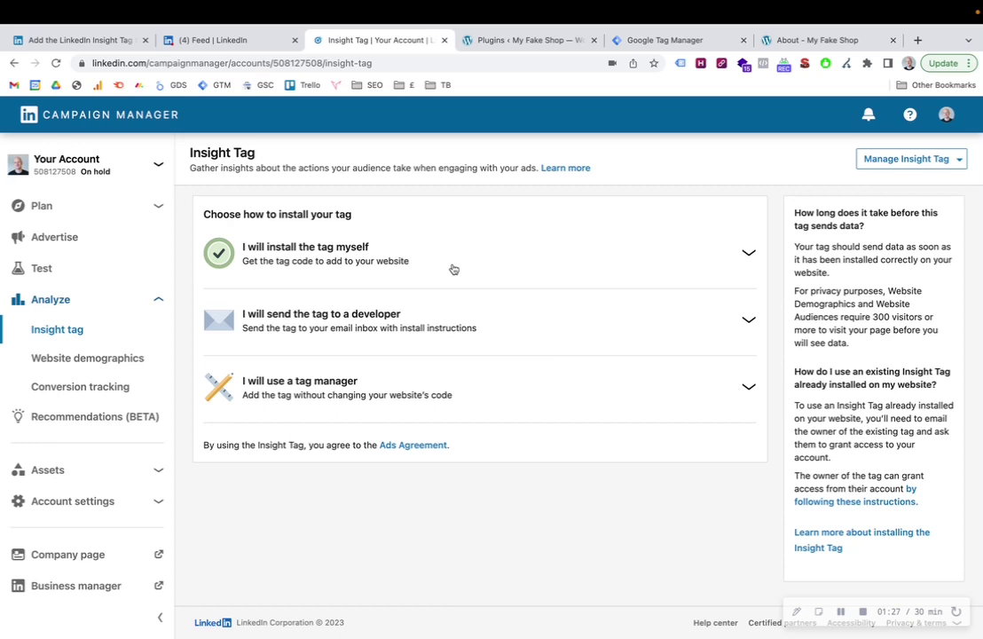
{"action": "left_click", "coordinate": [433, 269]}
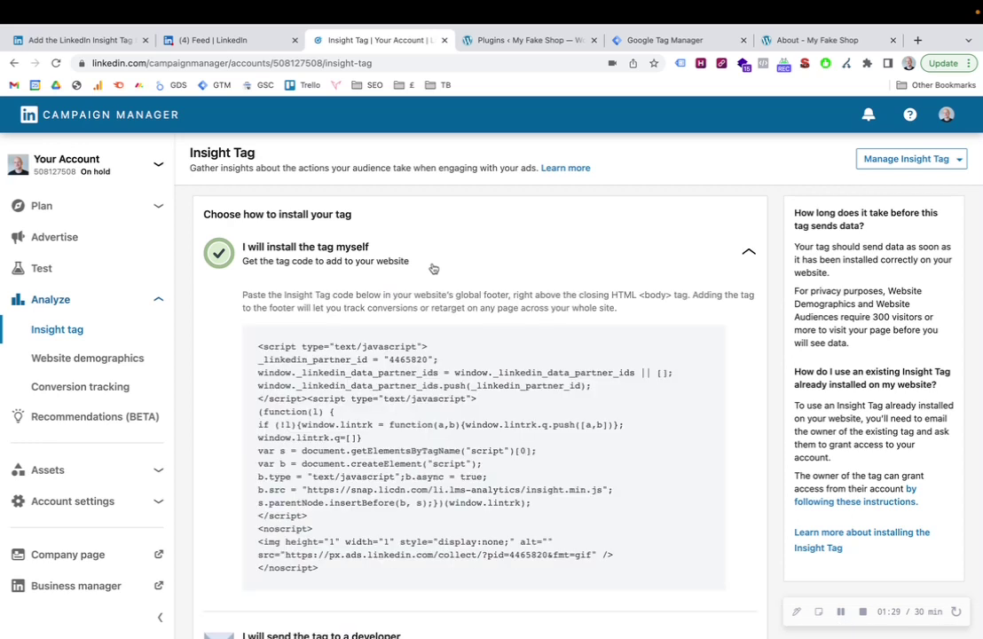
{"action": "scroll", "coordinate": [714, 248], "scroll_direction": "down", "scroll_amount": 2}
{"action": "mouse_move", "coordinate": [509, 450]}
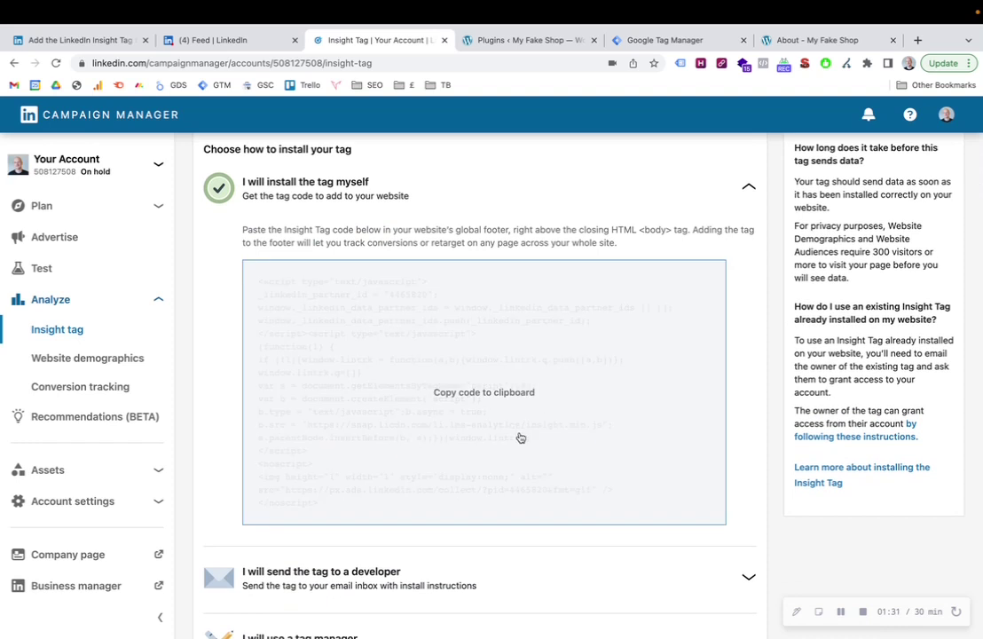
{"action": "left_click", "coordinate": [469, 397]}
From the WordPress Dashboard, browse the shop's live About, home and Contact pages
{"action": "left_click", "coordinate": [501, 40]}
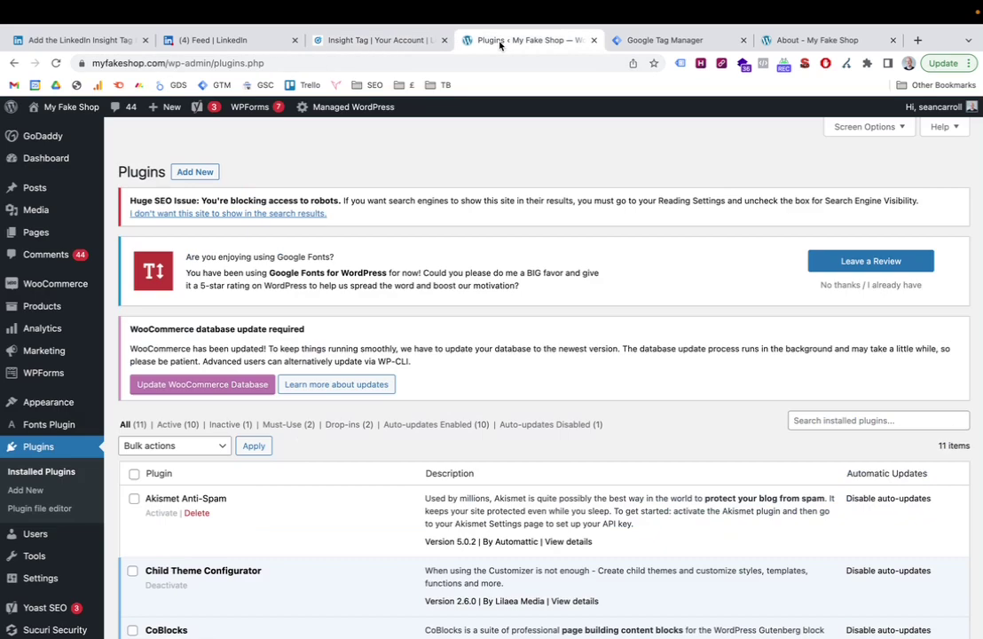
{"action": "left_click", "coordinate": [47, 160]}
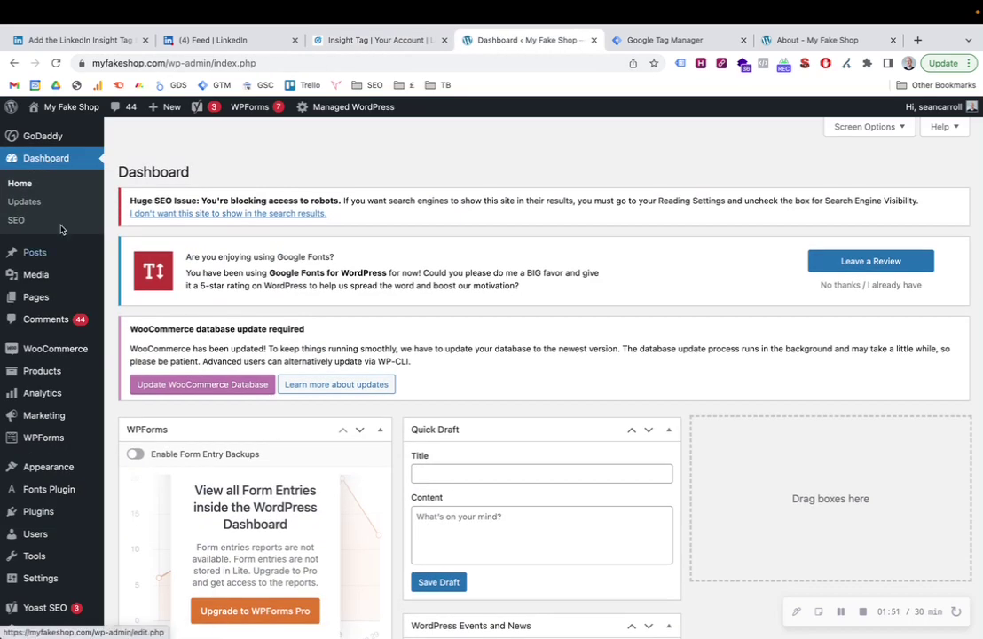
{"action": "mouse_move", "coordinate": [64, 285]}
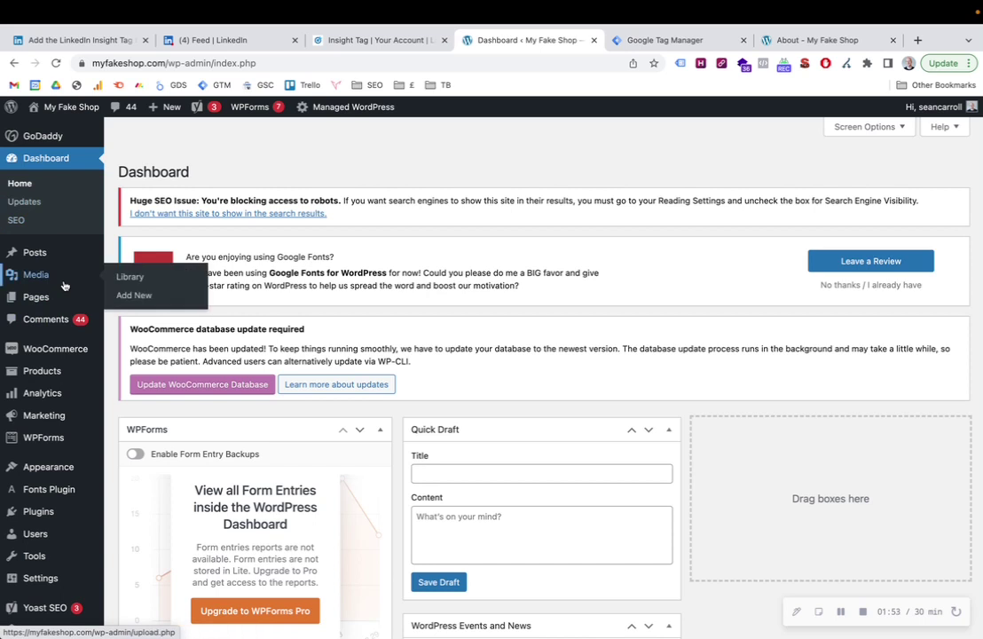
{"action": "left_click", "coordinate": [796, 40]}
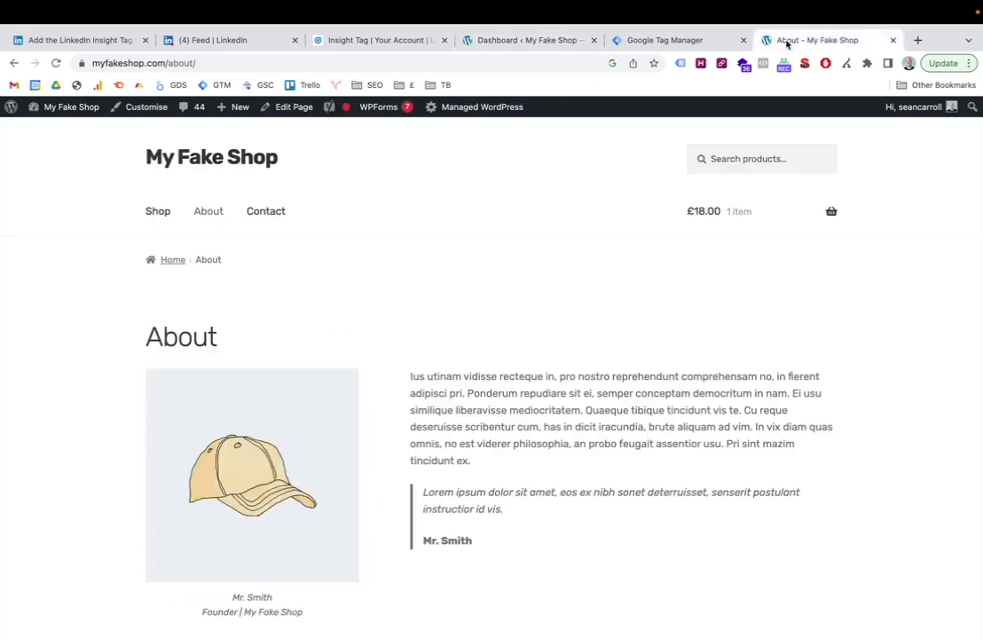
{"action": "left_click", "coordinate": [224, 164]}
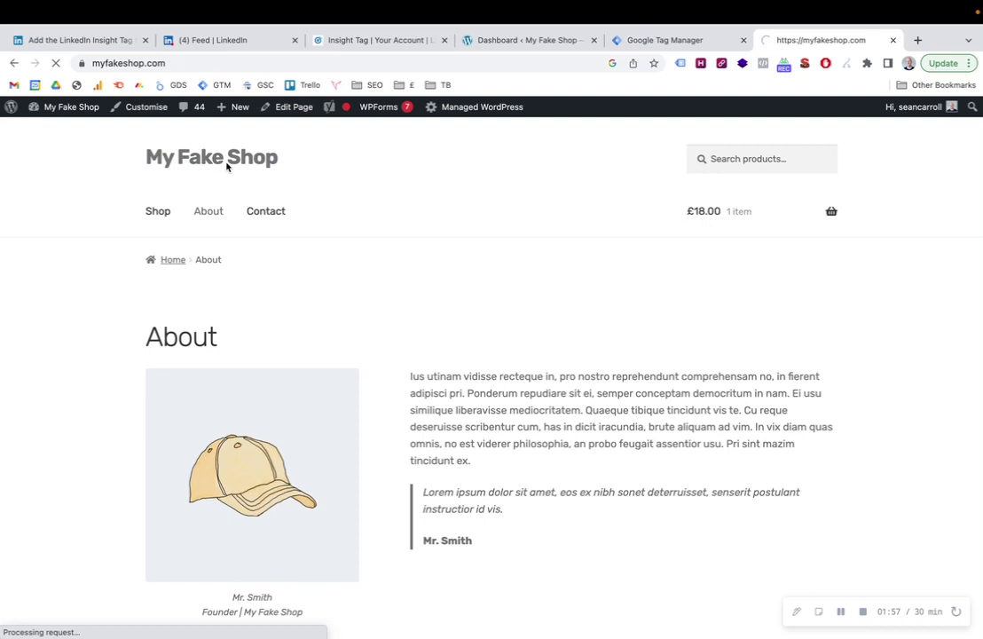
{"action": "scroll", "coordinate": [285, 329], "scroll_direction": "down", "scroll_amount": 5}
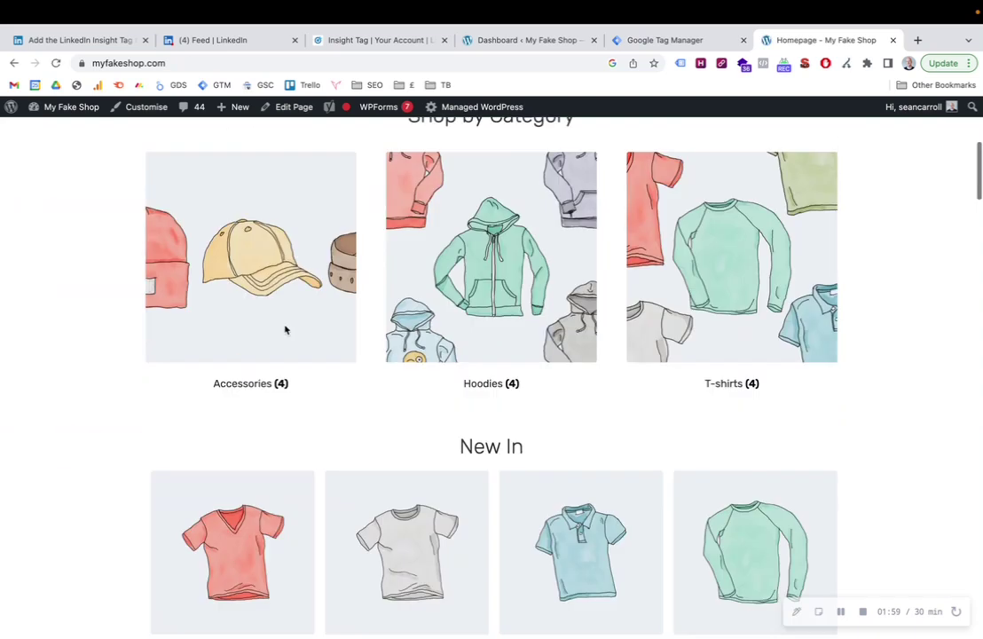
{"action": "scroll", "coordinate": [284, 329], "scroll_direction": "up", "scroll_amount": 5}
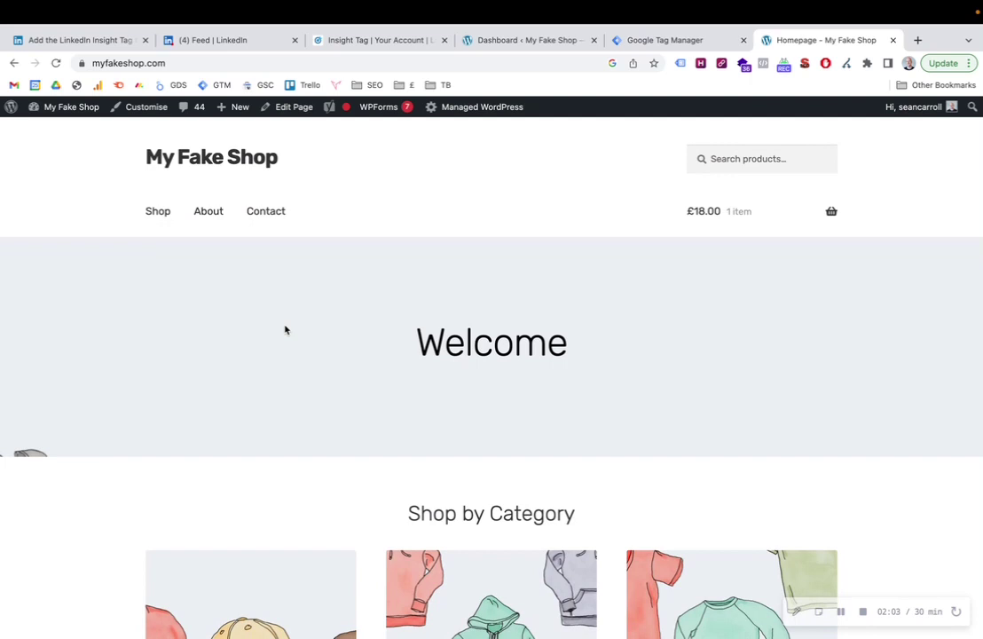
{"action": "left_click", "coordinate": [270, 211]}
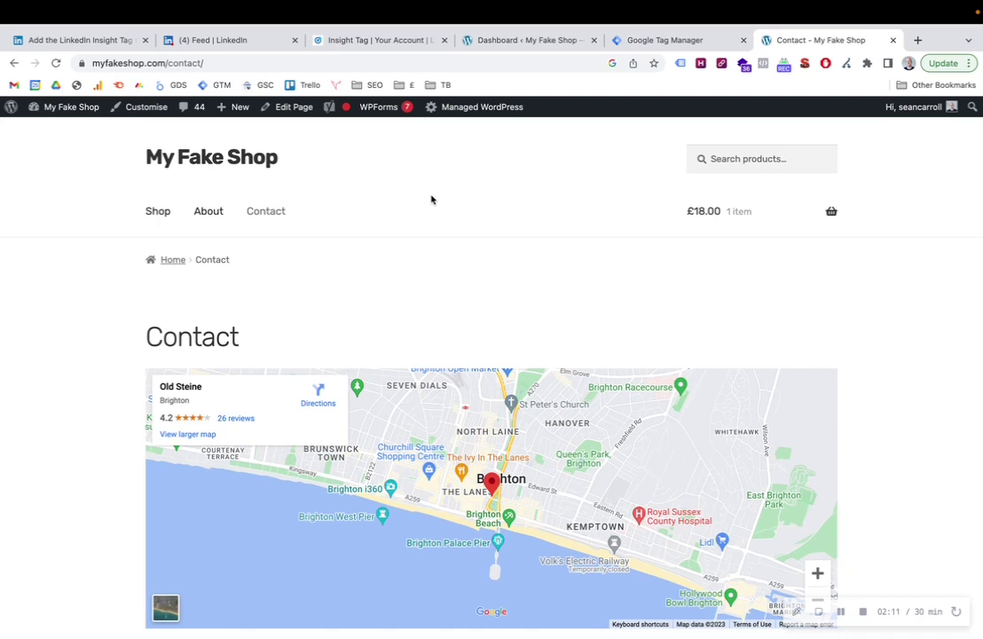
{"action": "scroll", "coordinate": [388, 224], "scroll_direction": "up", "scroll_amount": 1}
Open Appearance > Theme File Editor for the Storefront - Child theme's style.css
{"action": "left_click", "coordinate": [510, 40]}
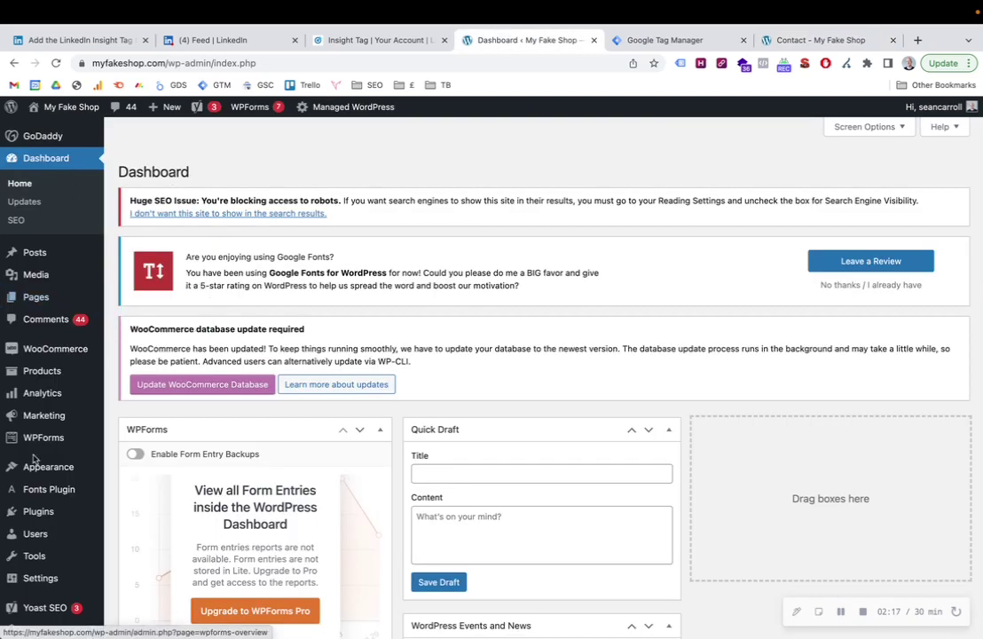
{"action": "mouse_move", "coordinate": [60, 344]}
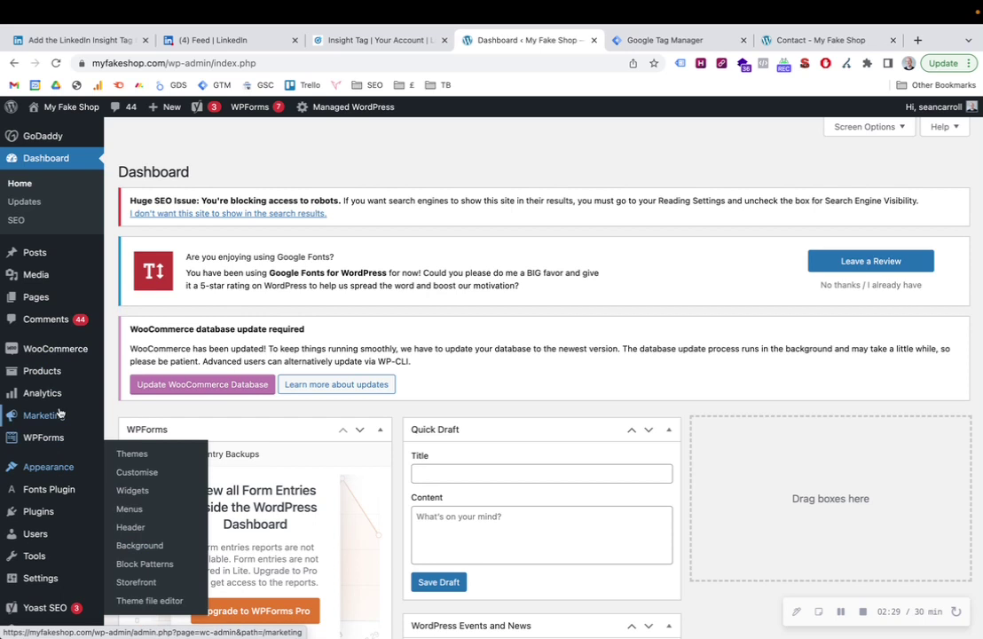
{"action": "scroll", "coordinate": [59, 411], "scroll_direction": "down", "scroll_amount": 1}
{"action": "mouse_move", "coordinate": [42, 439]}
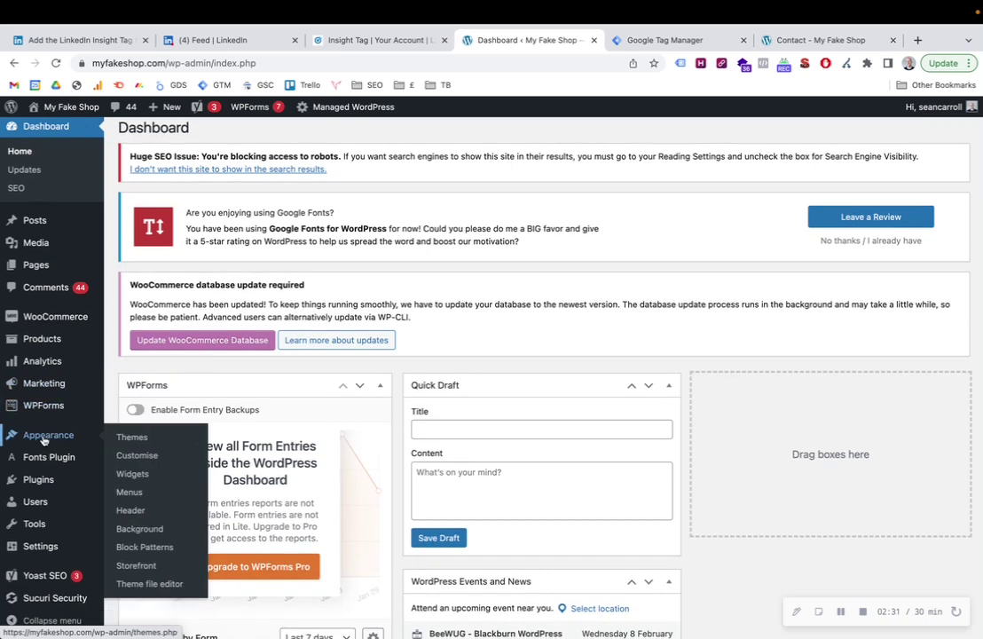
{"action": "left_click", "coordinate": [138, 585]}
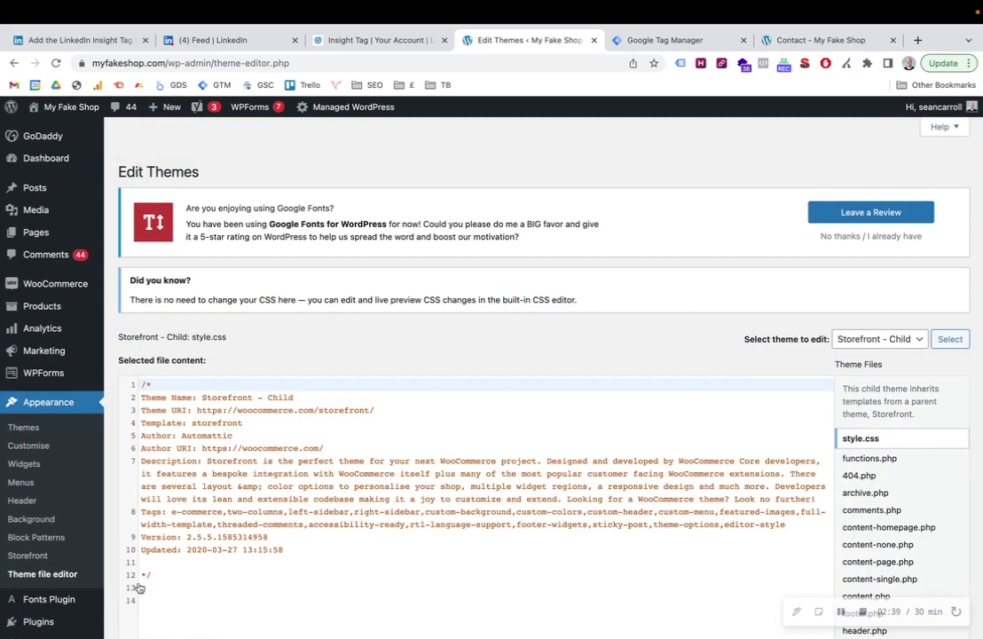
Open the child theme's header.php from the Theme Files list
{"action": "scroll", "coordinate": [479, 402], "scroll_direction": "down", "scroll_amount": 2}
{"action": "scroll", "coordinate": [538, 403], "scroll_direction": "up", "scroll_amount": 1}
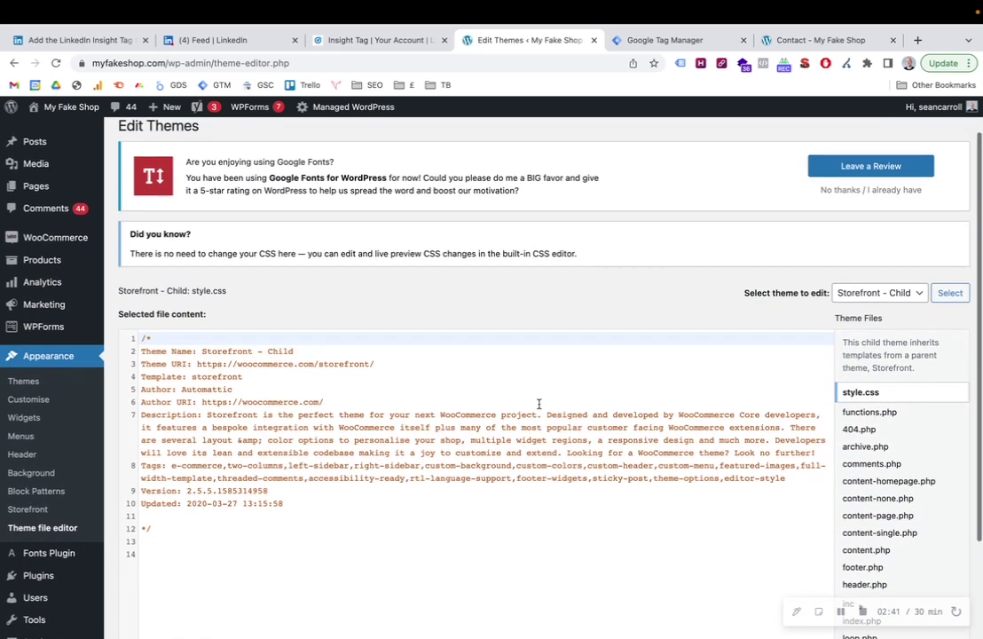
{"action": "scroll", "coordinate": [538, 404], "scroll_direction": "down", "scroll_amount": 3}
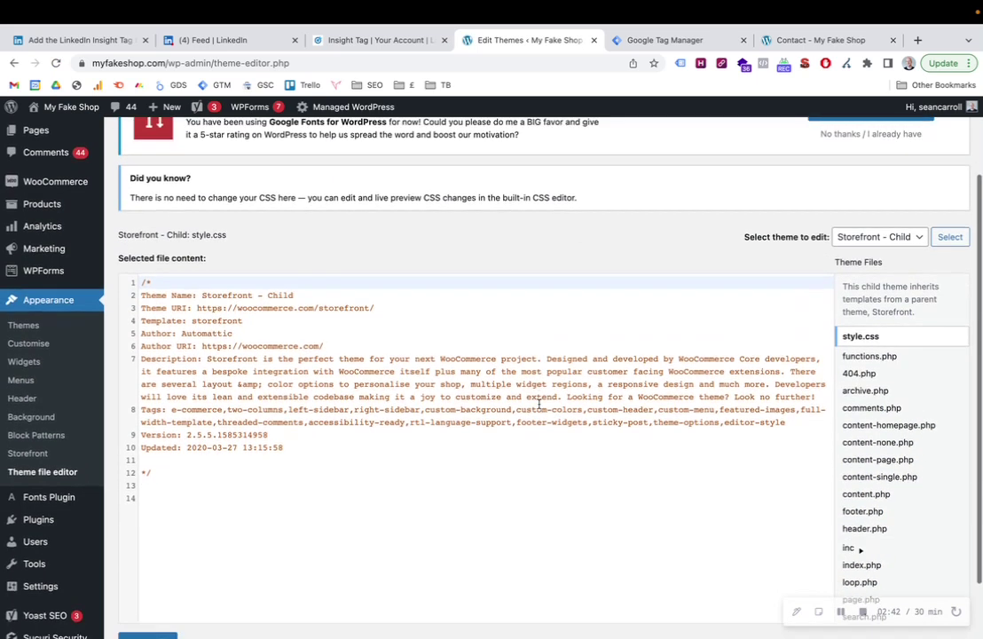
{"action": "left_click", "coordinate": [857, 530]}
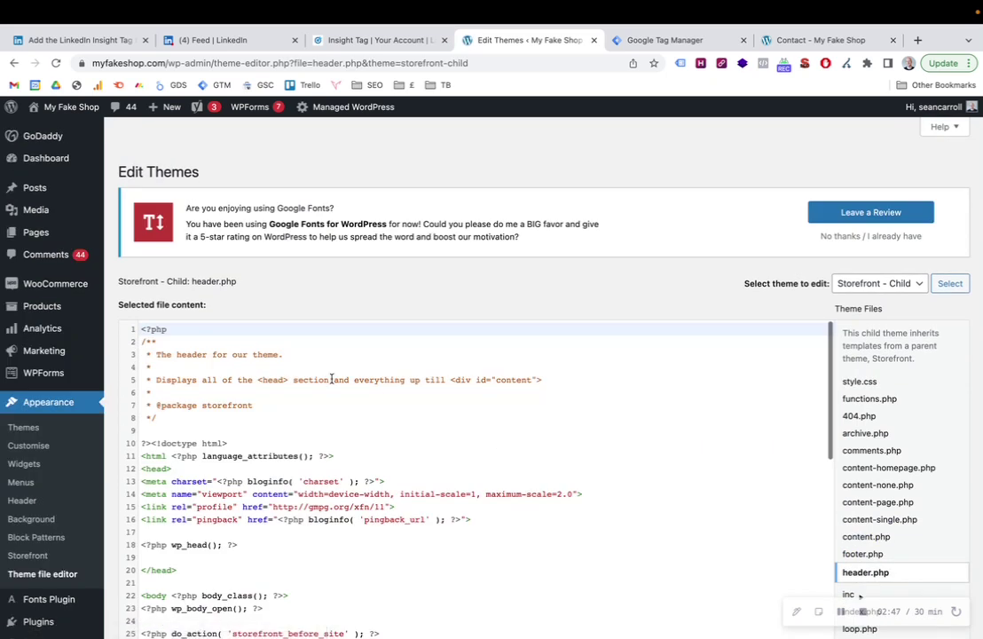
Select the <head> tag on line 12 and the closing </head> on line 20
{"action": "scroll", "coordinate": [334, 380], "scroll_direction": "down", "scroll_amount": 6}
{"action": "scroll", "coordinate": [333, 379], "scroll_direction": "up", "scroll_amount": 6}
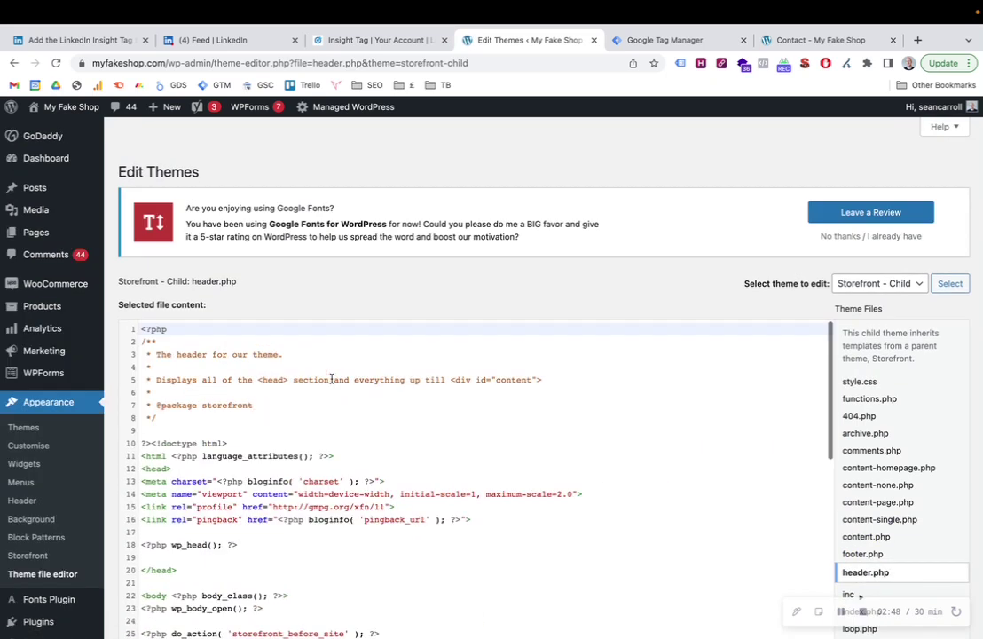
{"action": "left_click", "coordinate": [179, 468]}
{"action": "left_click_drag", "start_coordinate": [179, 468], "coordinate": [131, 472]}
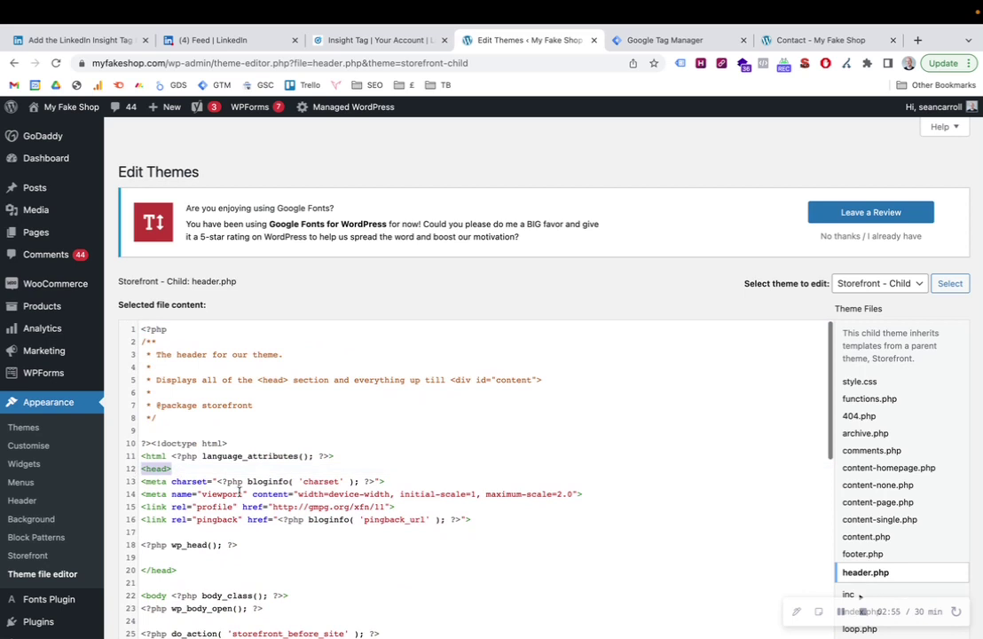
{"action": "scroll", "coordinate": [322, 470], "scroll_direction": "down", "scroll_amount": 3}
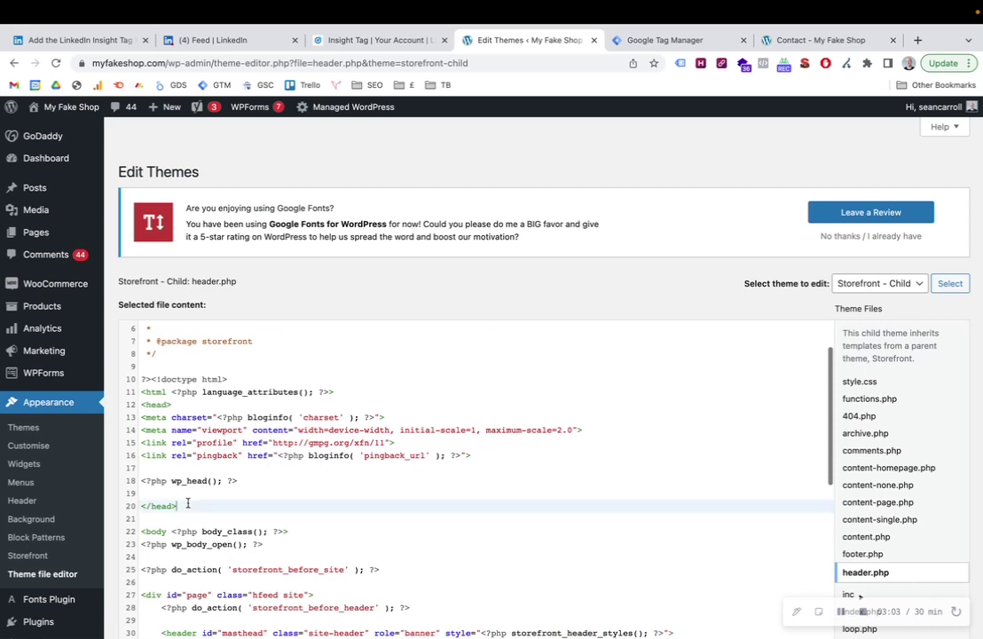
{"action": "left_click_drag", "start_coordinate": [177, 506], "coordinate": [140, 506]}
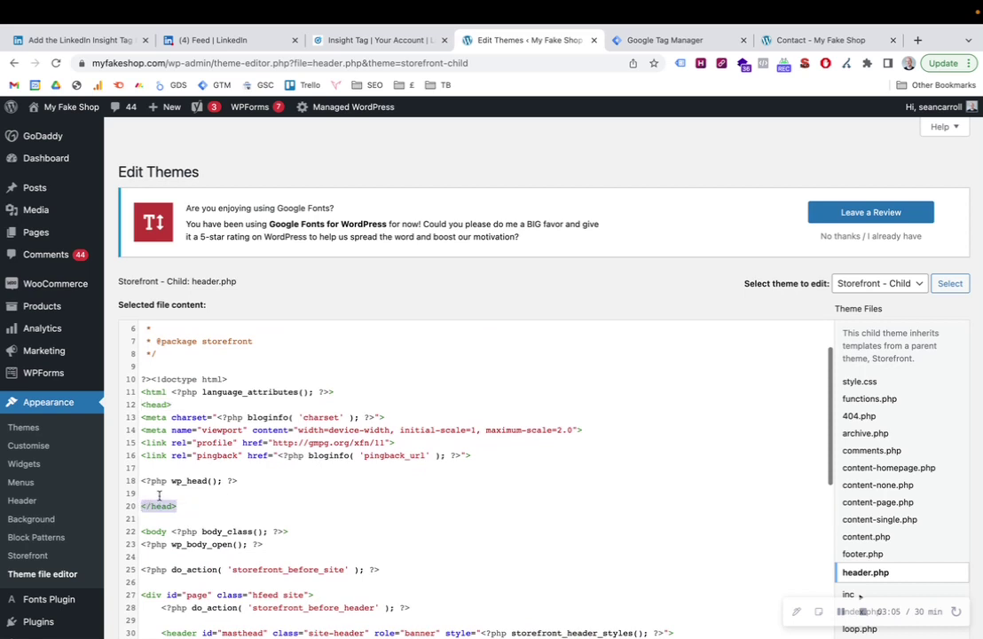
Paste the LinkedIn Insight Tag code onto line 19, just before </head>
{"action": "left_click", "coordinate": [159, 493]}
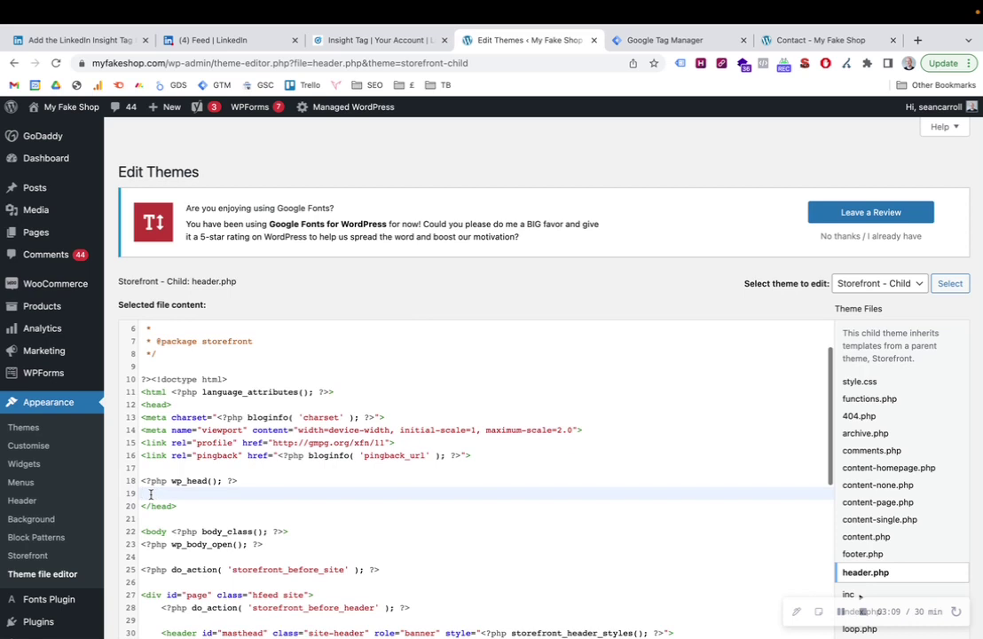
{"action": "type", "text": "<script type=\"text/javascript\"> _linkedin_partner_id = \"4465820\"; window._linkedin_data_partner_ids = window._linkedin_data_partner_ids || []; window._linkedin_data_partner_ids.push(_linkedin_partner_id); </script><script type=\"text/javascript\"> (function(l) { if (!l){window.lintrk = function(a,b){window.lintrk.q.push([a,b])}; window.lintrk.q=[]} var s = document.getElementsByTagName(\"script\")[0]; var b = document.createElement(\"script\"); b.type = \"text/javascript\";b.async = true; b.src = \"https://snap.licdn.com/li.lms-analytics/insight.min.js\"; s.parentNode.insertBefore(b, s);})(window.lintrk); </script> <noscript> <img height=\"1\" width=\"1\" style=\"display:none;\" alt=\"\" src=\"https://px.ads.linkedin.com/collect/?pid=4465820&fmt=gif\" /> </noscript>"}
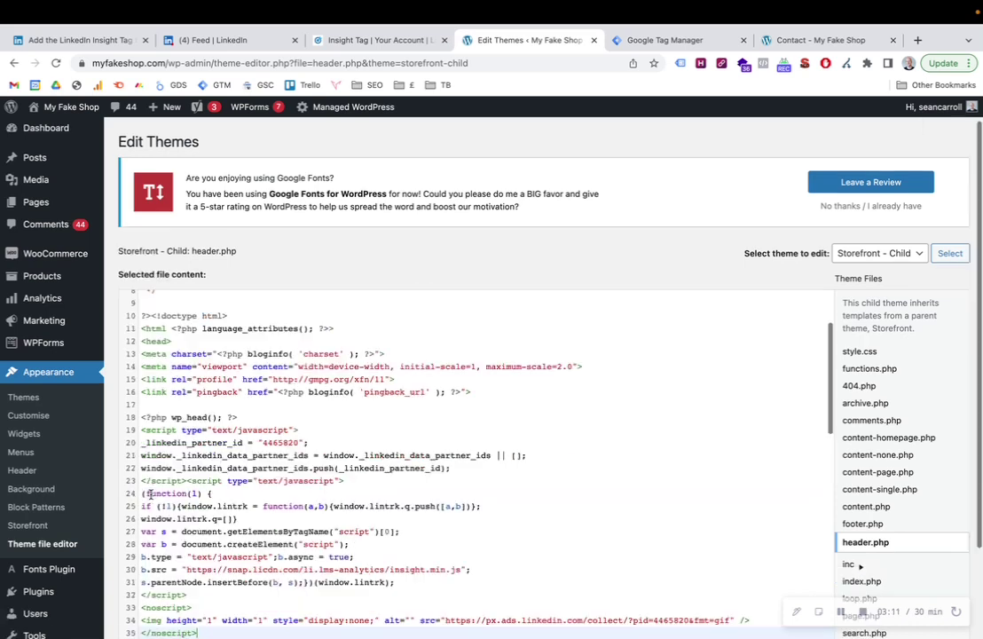
{"action": "scroll", "coordinate": [305, 513], "scroll_direction": "down", "scroll_amount": 5}
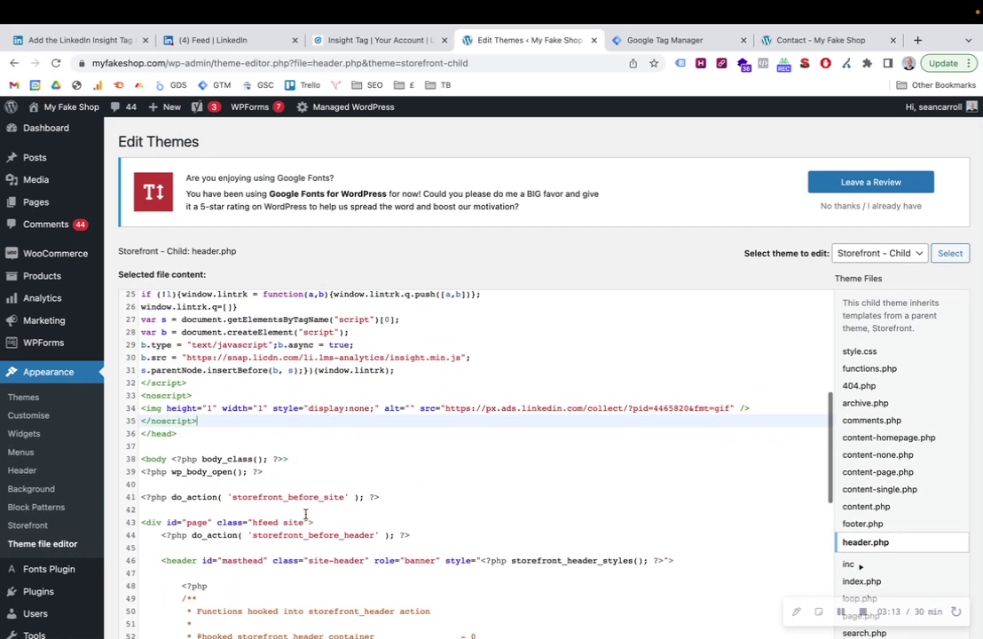
{"action": "scroll", "coordinate": [248, 460], "scroll_direction": "up", "scroll_amount": 2}
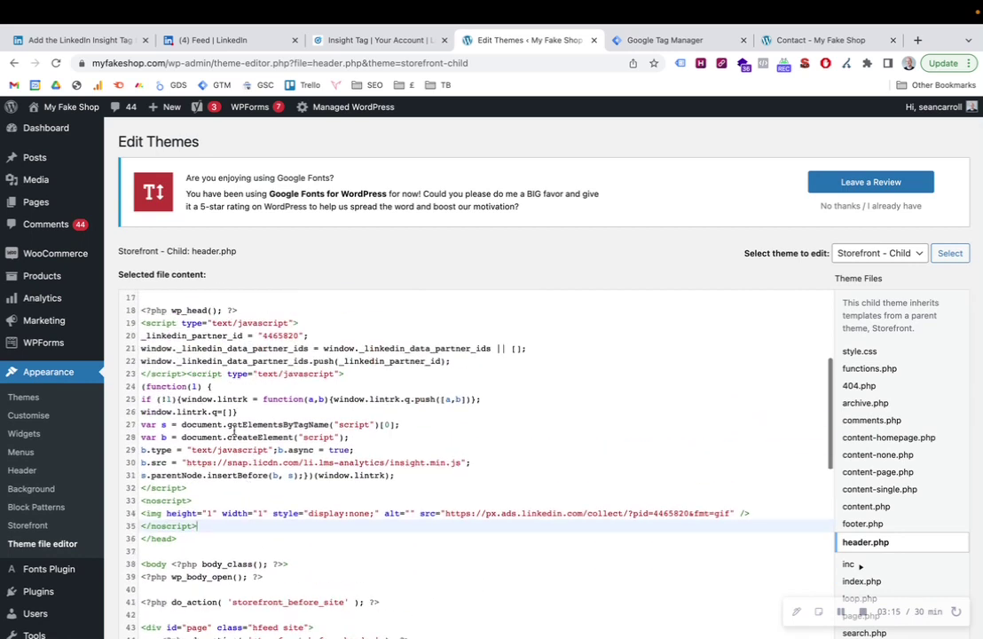
{"action": "scroll", "coordinate": [192, 390], "scroll_direction": "up", "scroll_amount": 2}
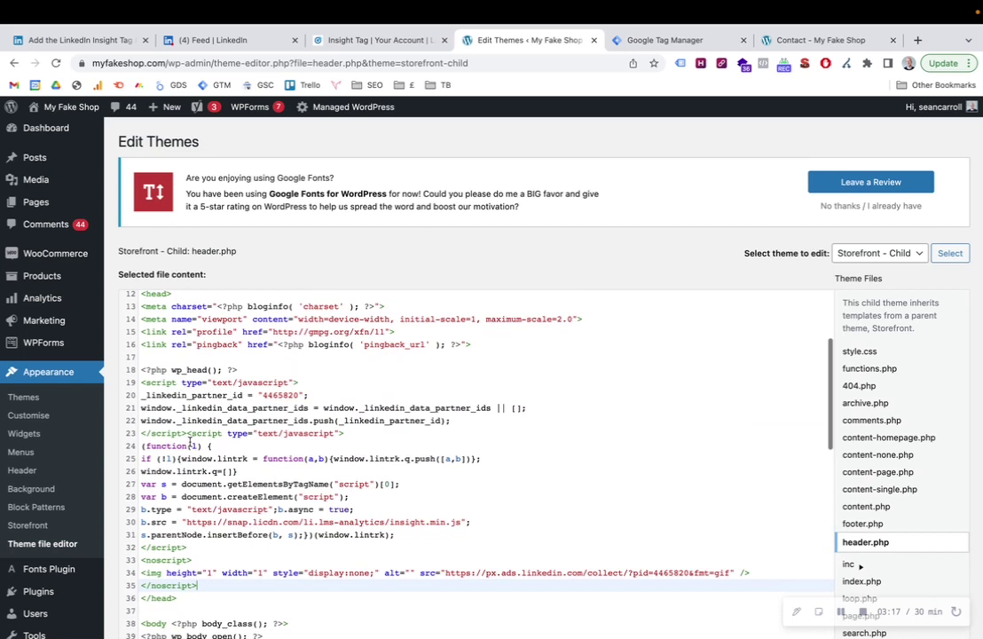
{"action": "scroll", "coordinate": [191, 439], "scroll_direction": "up", "scroll_amount": 2}
{"action": "scroll", "coordinate": [189, 440], "scroll_direction": "down", "scroll_amount": 2}
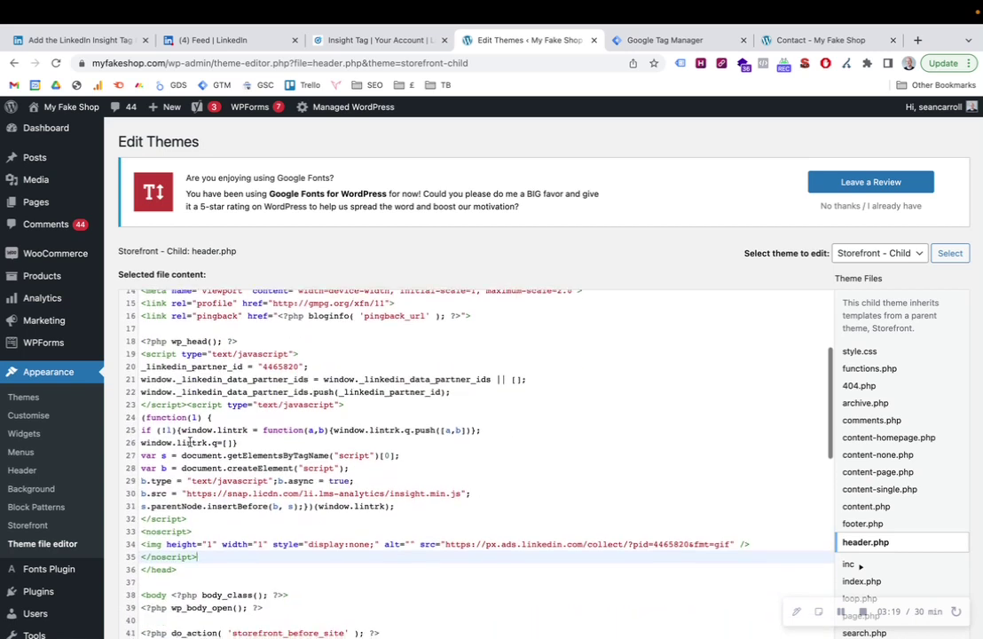
Save header.php with Update File and bring up the shop's Contact page
{"action": "scroll", "coordinate": [188, 441], "scroll_direction": "down", "scroll_amount": 5}
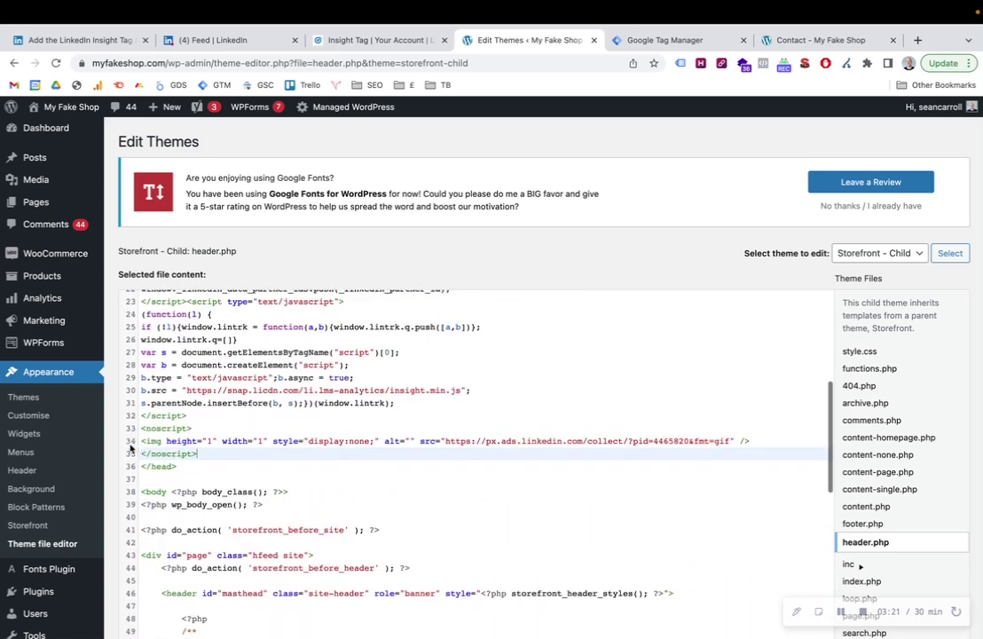
{"action": "scroll", "coordinate": [131, 448], "scroll_direction": "down", "scroll_amount": 1}
{"action": "scroll", "coordinate": [900, 461], "scroll_direction": "down", "scroll_amount": 2}
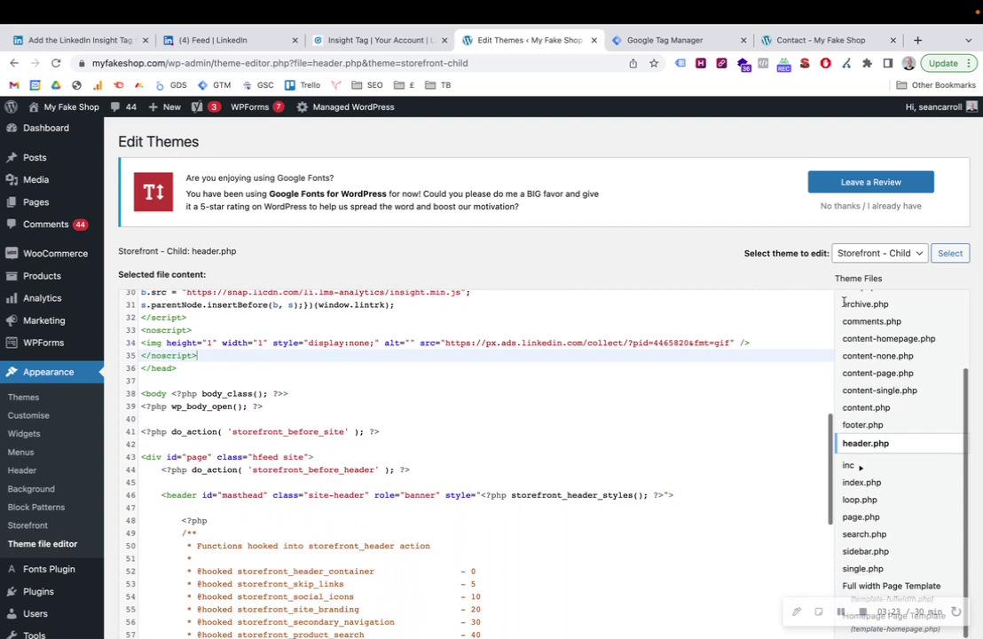
{"action": "scroll", "coordinate": [777, 253], "scroll_direction": "down", "scroll_amount": 3}
{"action": "left_click", "coordinate": [165, 573]}
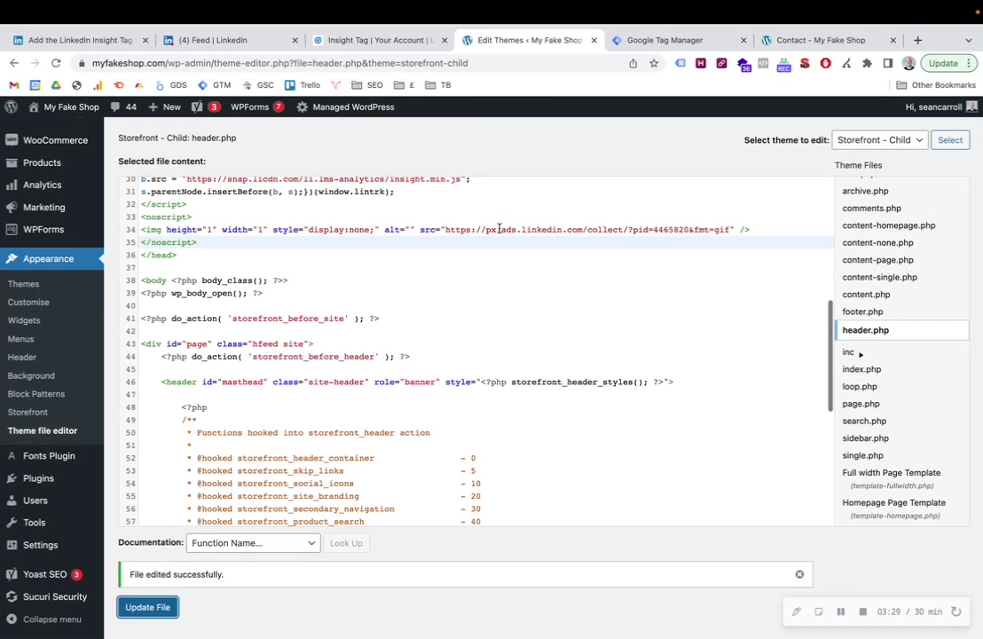
{"action": "left_click", "coordinate": [796, 42]}
Open the HTML source of the shop's live homepage
{"action": "left_click_drag", "start_coordinate": [808, 40], "coordinate": [679, 39]}
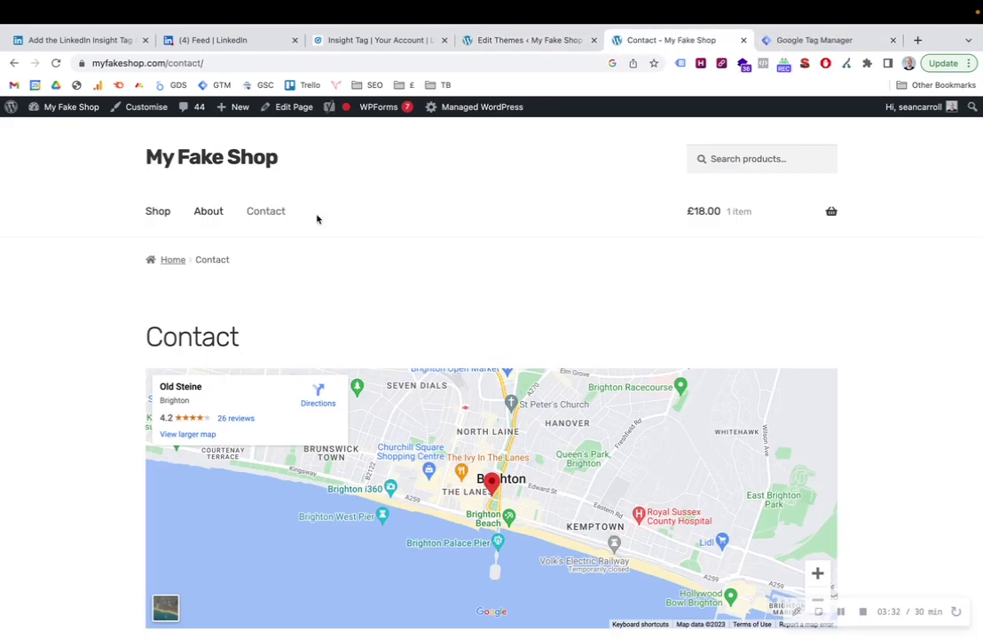
{"action": "left_click", "coordinate": [214, 159]}
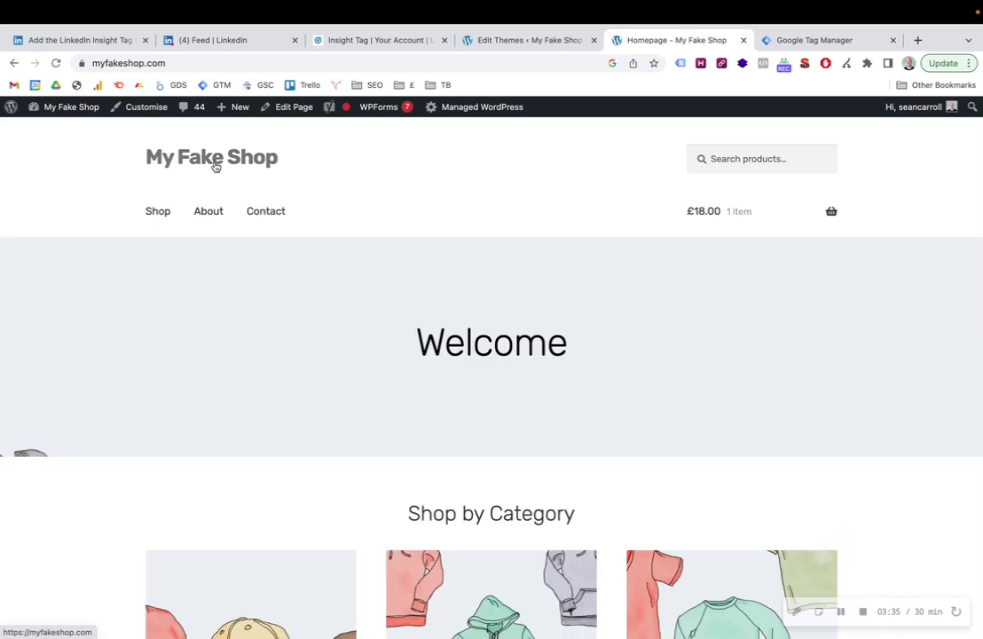
{"action": "right_click", "coordinate": [397, 197]}
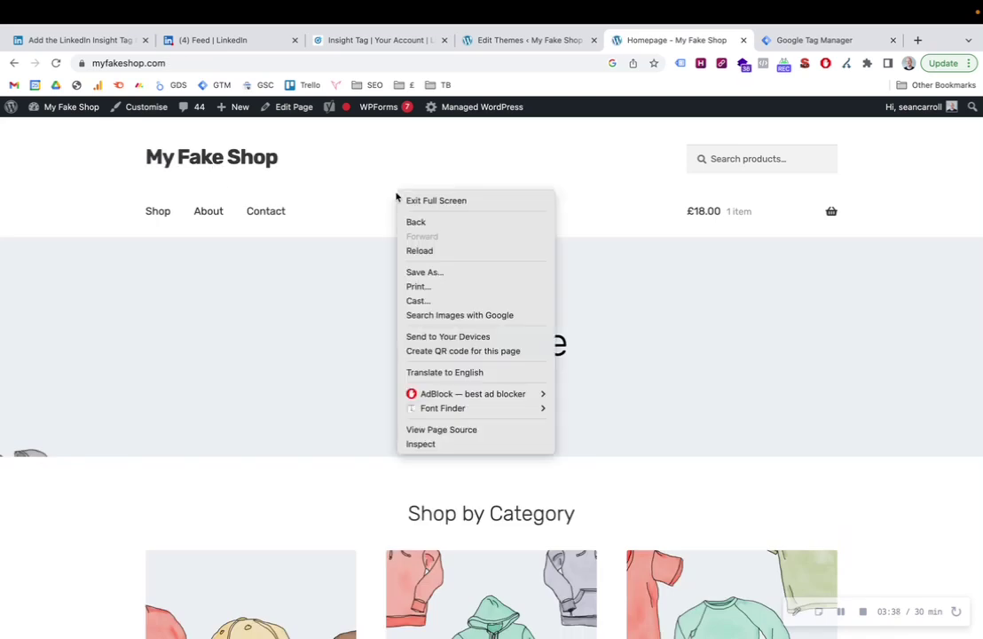
{"action": "left_click", "coordinate": [450, 430]}
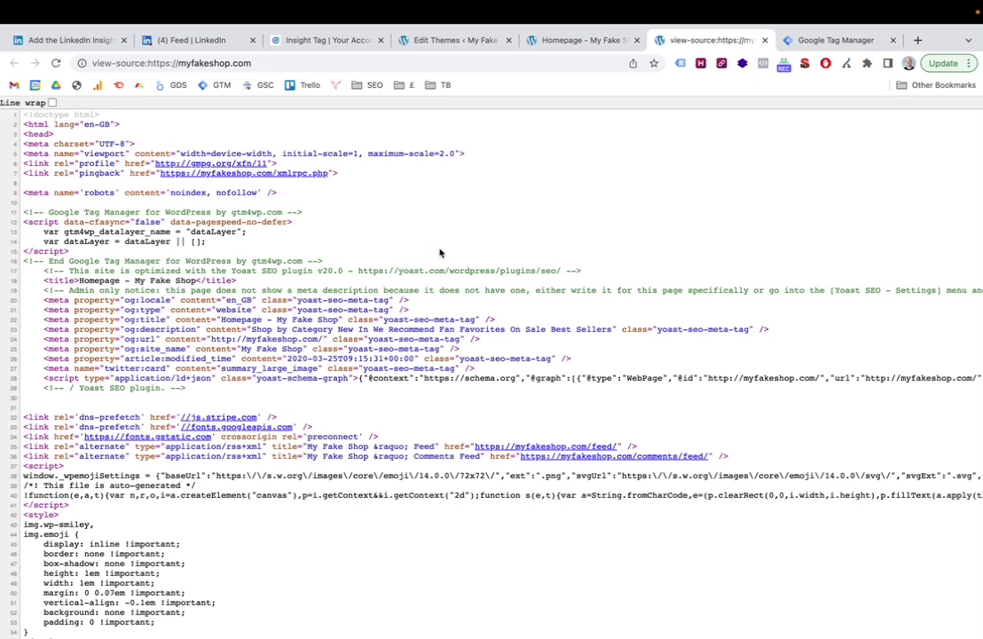
Search the source for 'linkedin' and select the Insight Tag code before </head>
{"action": "left_click_drag", "start_coordinate": [55, 134], "coordinate": [24, 133]}
{"action": "key", "text": "ctrl+f"}
{"action": "type", "text": "linkedi"}
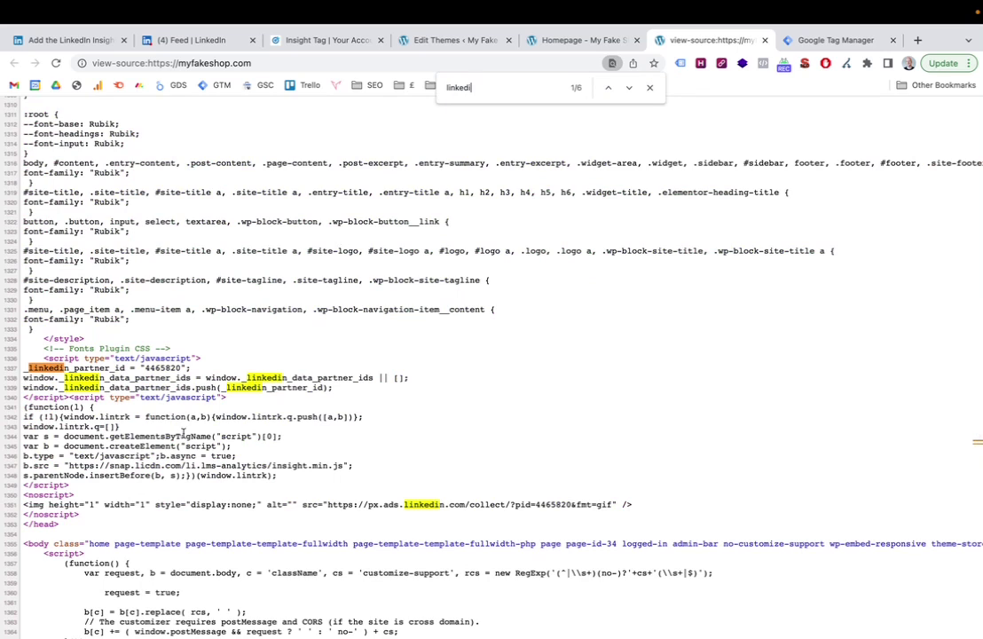
{"action": "left_click_drag", "start_coordinate": [90, 514], "coordinate": [14, 376]}
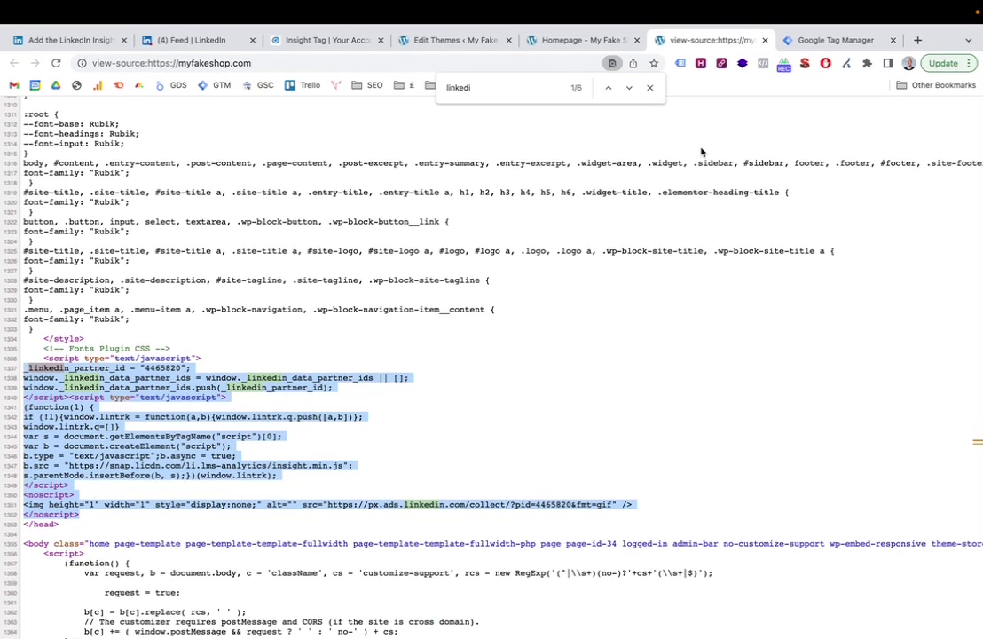
Close the page source and confirm Wappalyzer detects the LinkedIn Insight Tag on the homepage
{"action": "left_click", "coordinate": [588, 46]}
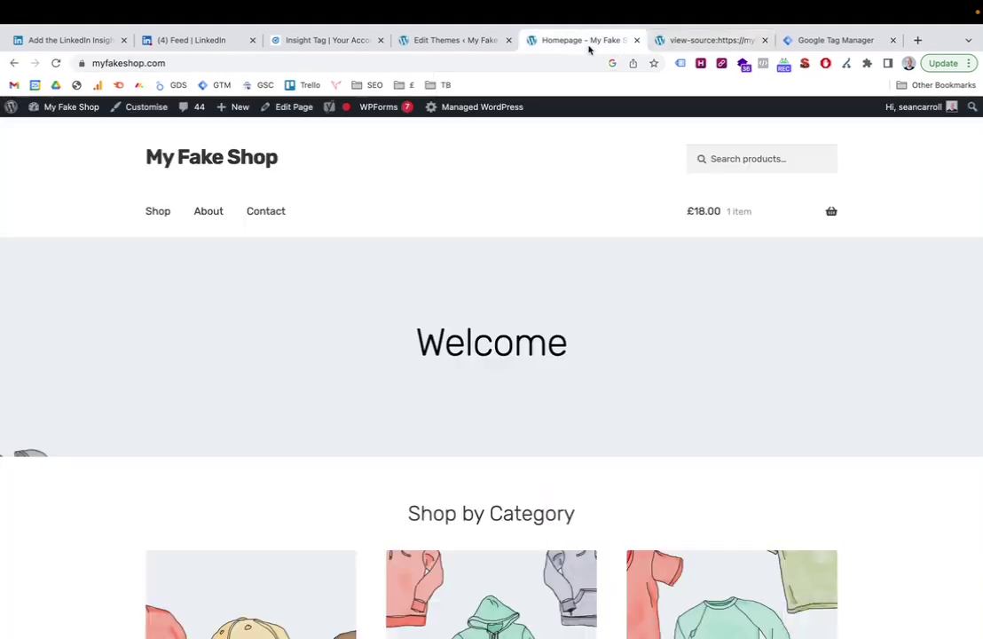
{"action": "left_click", "coordinate": [765, 40]}
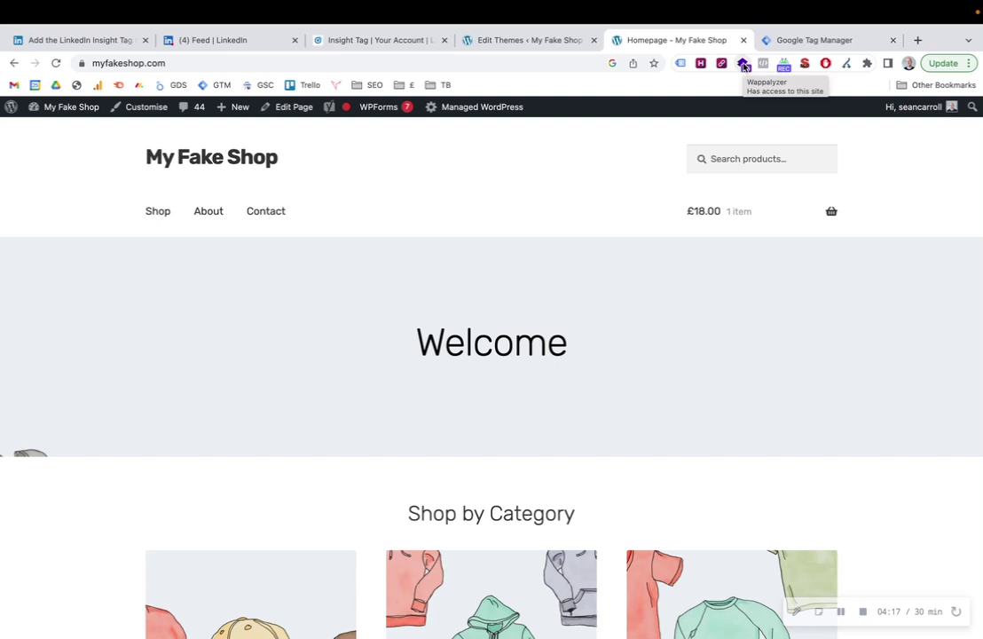
{"action": "left_click", "coordinate": [743, 67]}
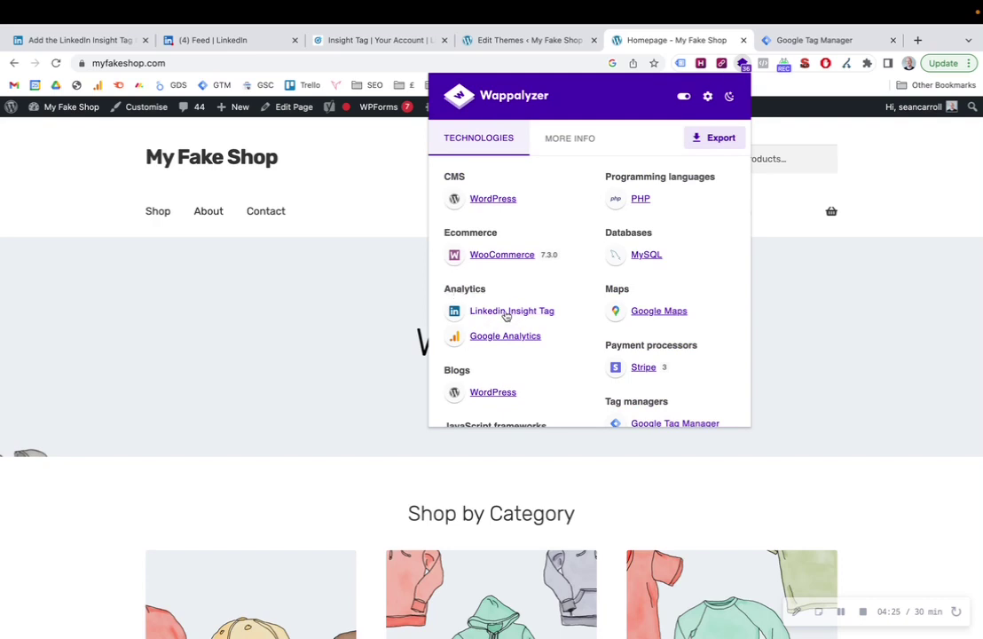
{"action": "left_click", "coordinate": [390, 233]}
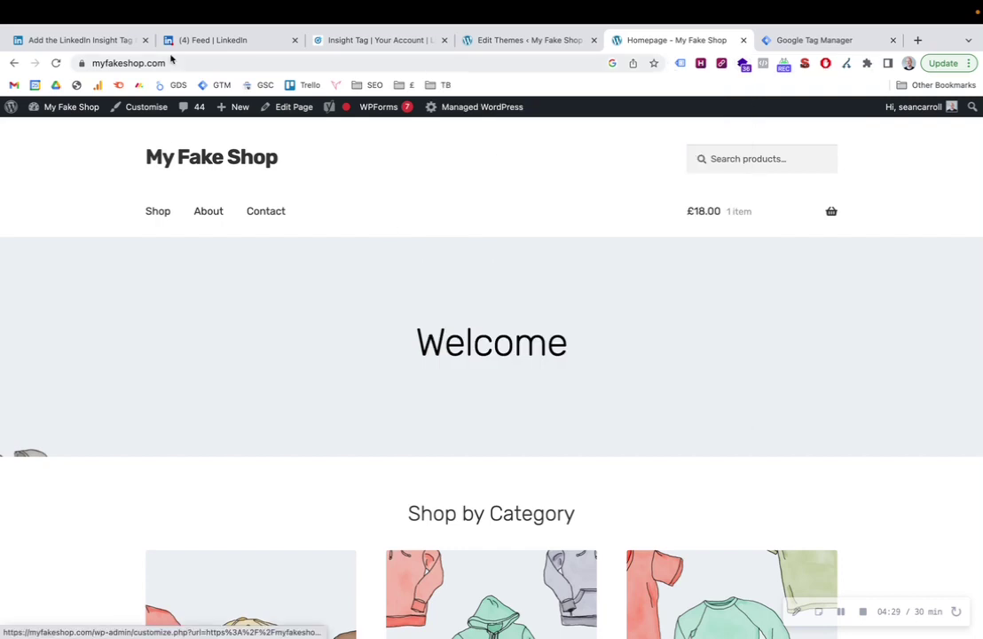
Open the About page and confirm Wappalyzer detects the Insight Tag there too
{"action": "left_click", "coordinate": [212, 212]}
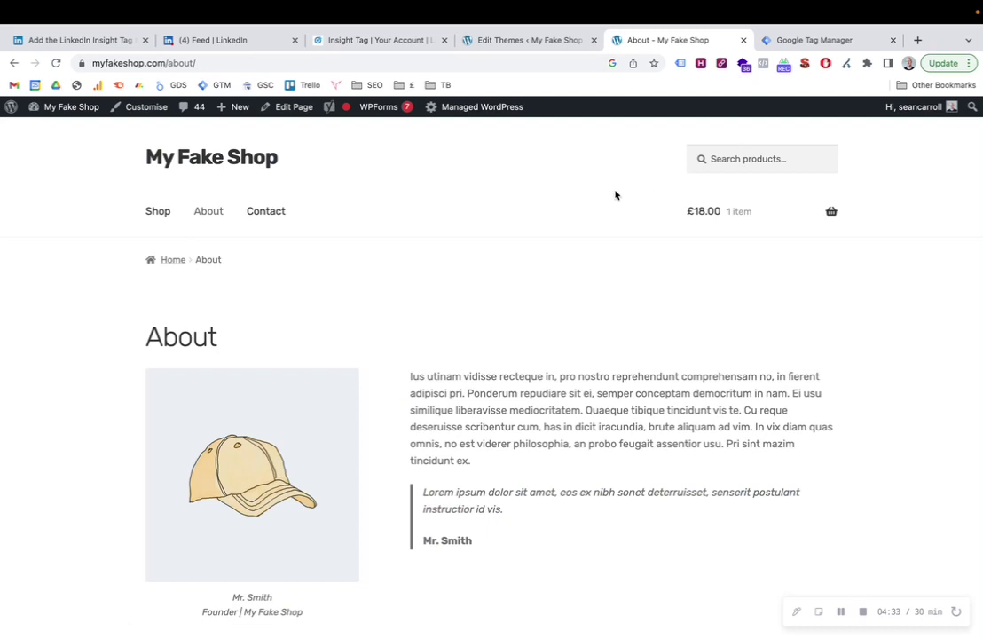
{"action": "left_click", "coordinate": [743, 67]}
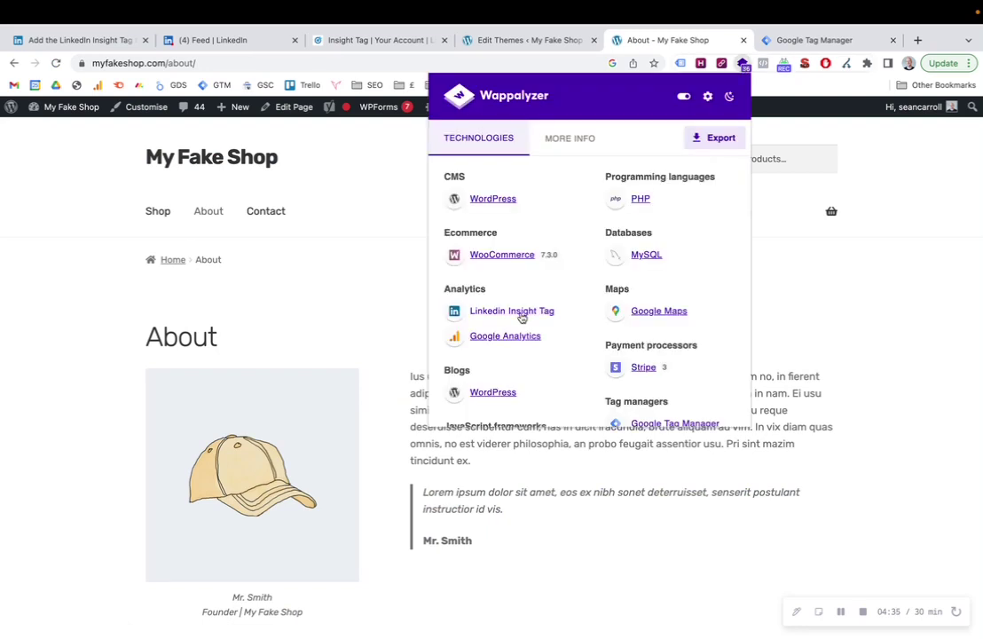
{"action": "left_click", "coordinate": [347, 204]}
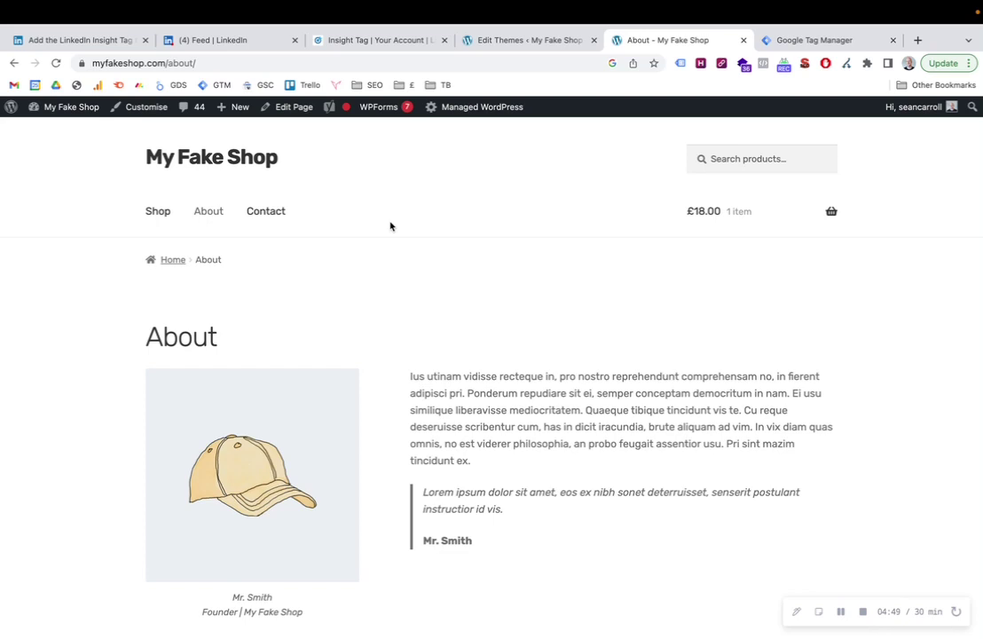
Go back to header.php in the theme editor and scroll to the LinkedIn script at lines 19–35
{"action": "left_click", "coordinate": [519, 45]}
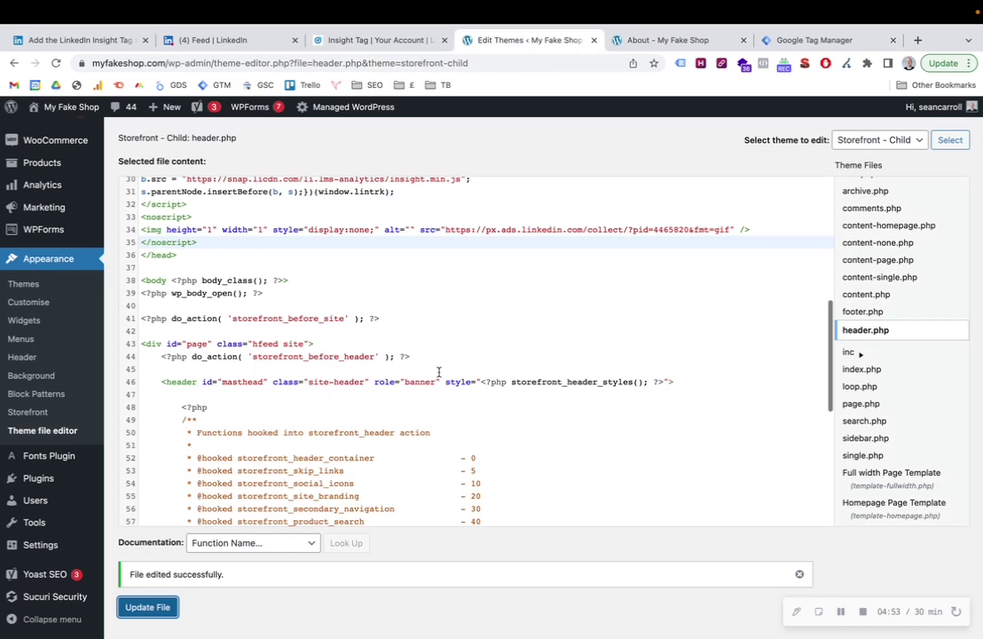
{"action": "scroll", "coordinate": [438, 372], "scroll_direction": "up", "scroll_amount": 2}
{"action": "scroll", "coordinate": [439, 372], "scroll_direction": "up", "scroll_amount": 5}
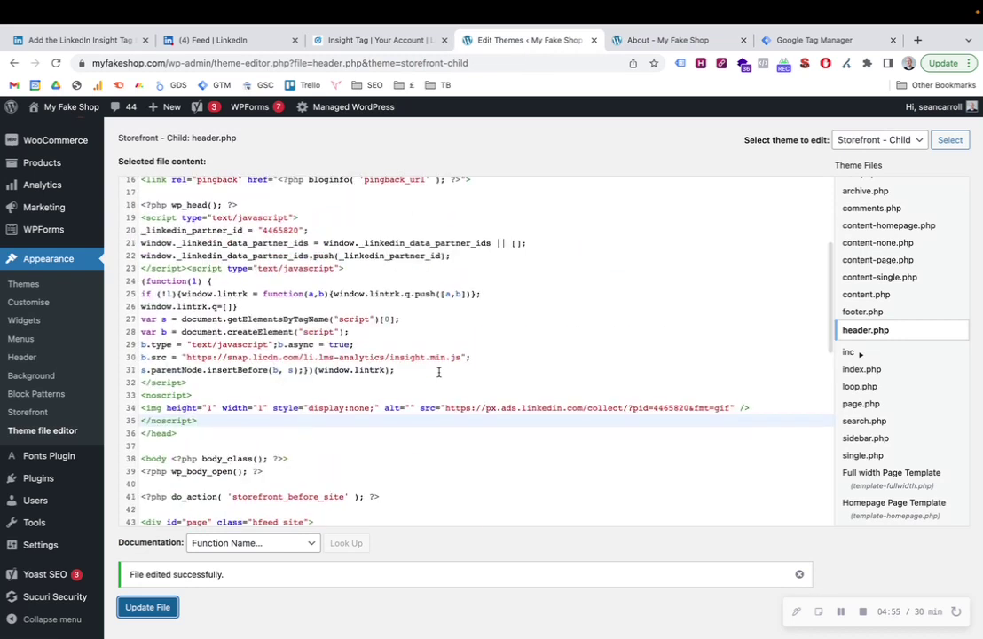
{"action": "scroll", "coordinate": [438, 375], "scroll_direction": "up", "scroll_amount": 2}
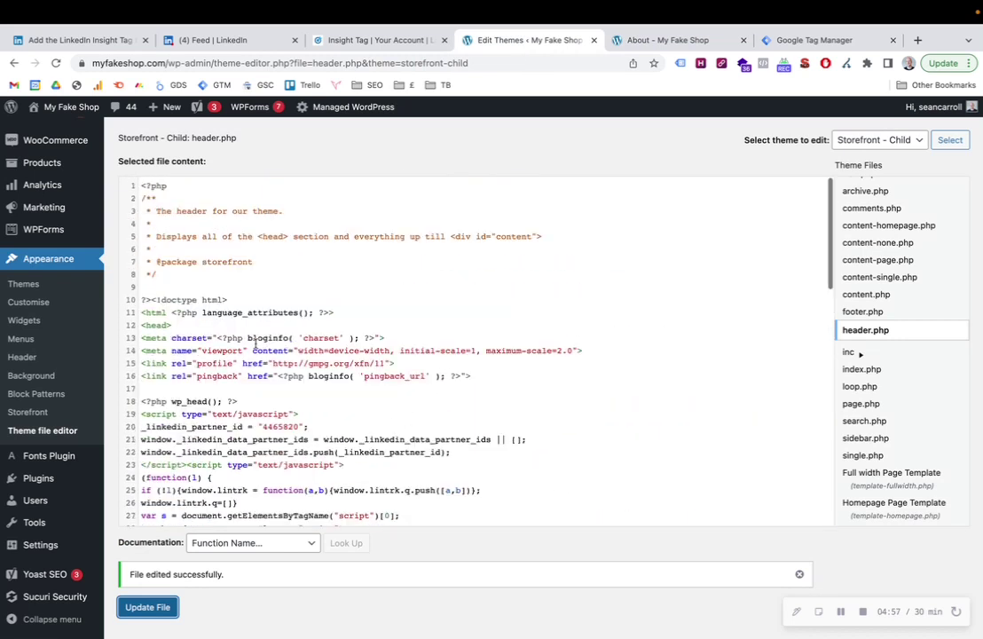
{"action": "scroll", "coordinate": [355, 408], "scroll_direction": "down", "scroll_amount": 2}
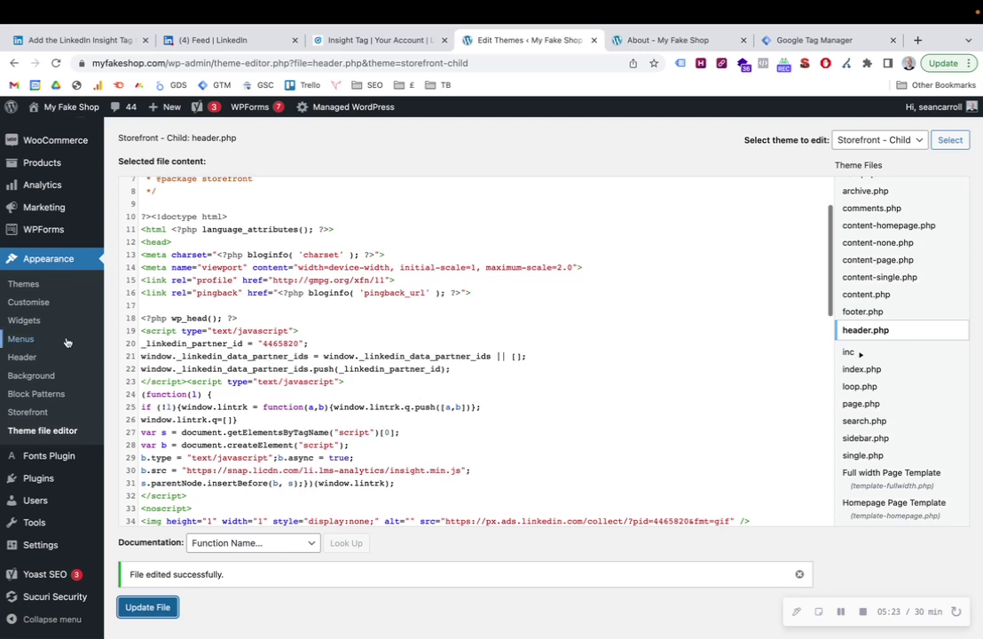
{"action": "scroll", "coordinate": [66, 342], "scroll_direction": "up", "scroll_amount": 3}
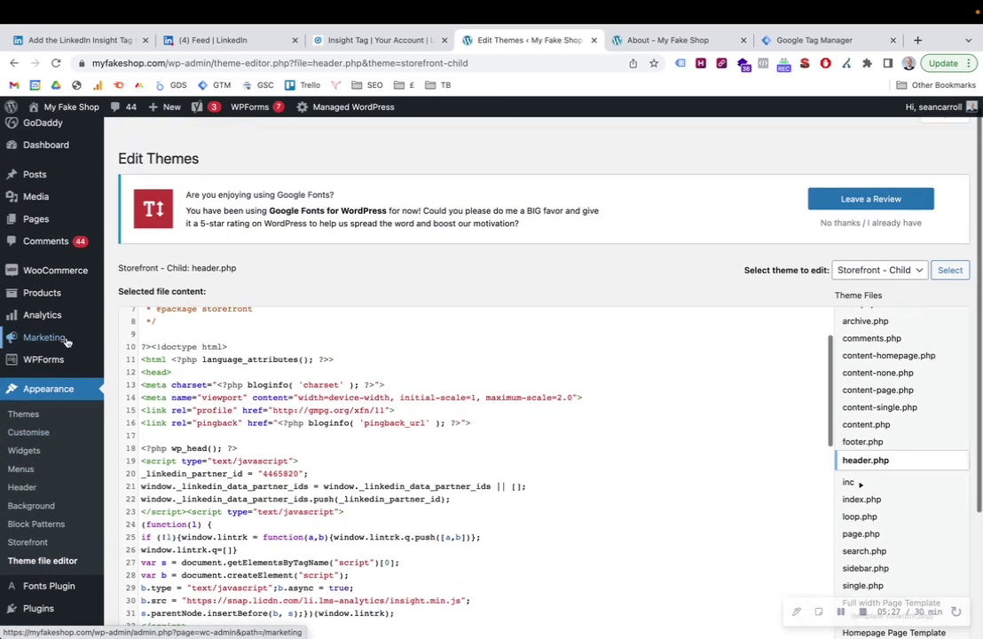
{"action": "scroll", "coordinate": [65, 342], "scroll_direction": "up", "scroll_amount": 1}
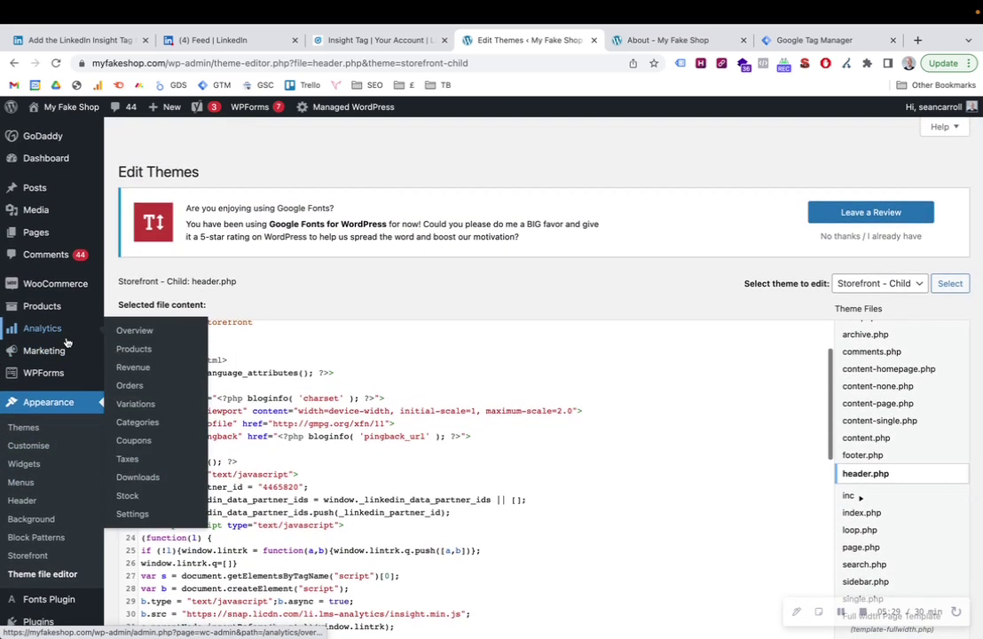
{"action": "scroll", "coordinate": [56, 333], "scroll_direction": "down", "scroll_amount": 4}
{"action": "mouse_move", "coordinate": [59, 424]}
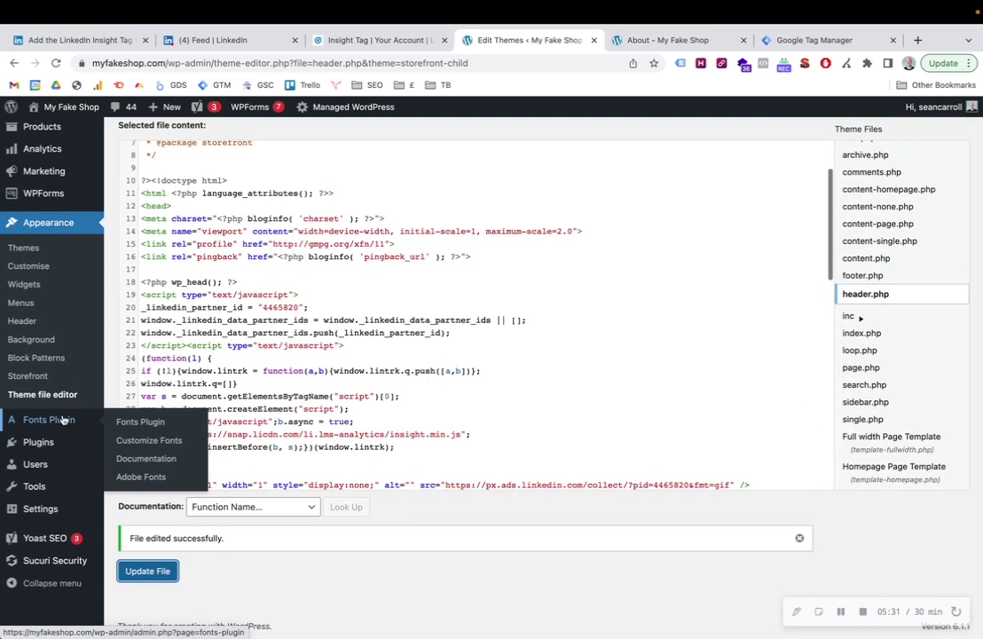
{"action": "mouse_move", "coordinate": [54, 450]}
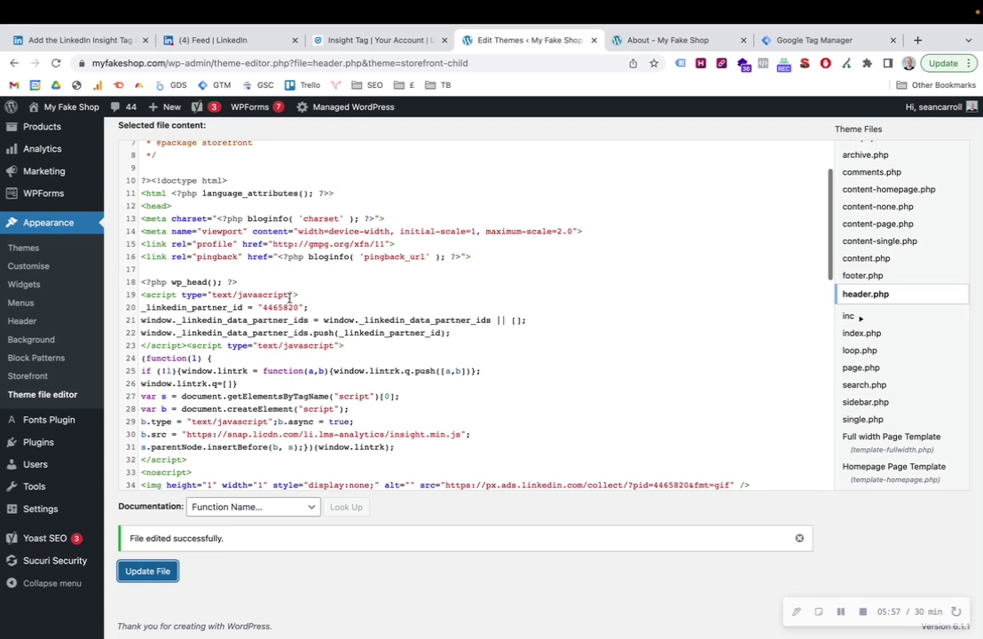
Delete the LinkedIn script at lines 19–35 and update header.php
{"action": "scroll", "coordinate": [289, 297], "scroll_direction": "down", "scroll_amount": 5}
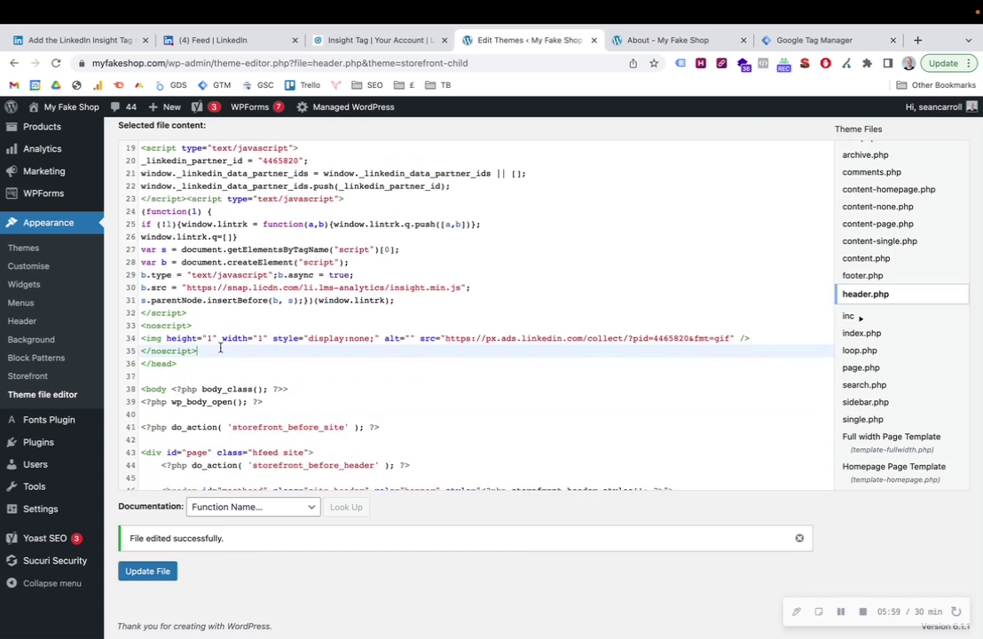
{"action": "left_click", "coordinate": [181, 282], "text": "shift"}
{"action": "left_click_drag", "start_coordinate": [181, 278], "coordinate": [138, 363]}
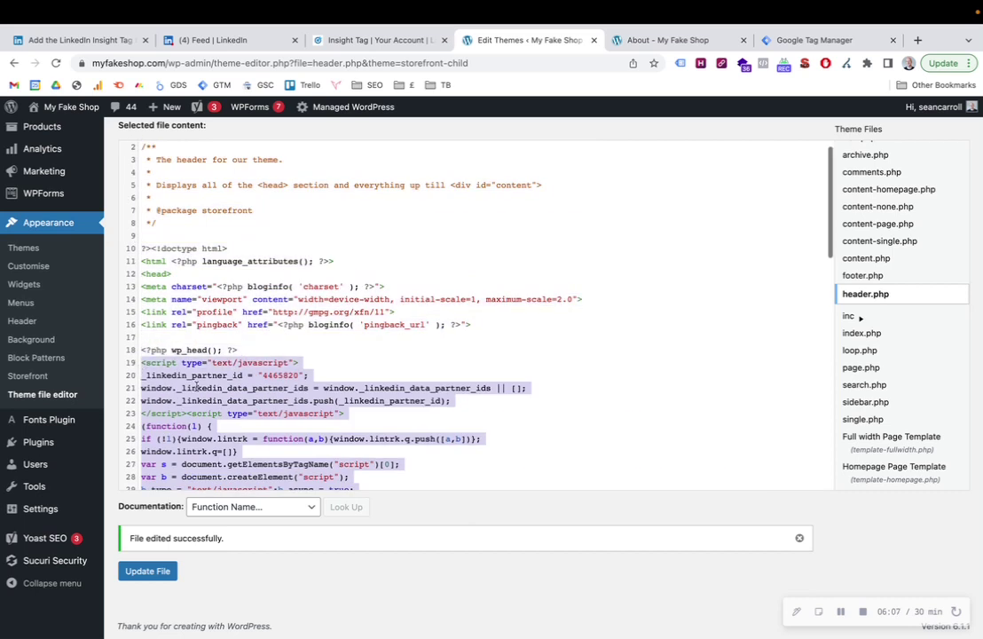
{"action": "key", "text": "BackSpace"}
{"action": "left_click", "coordinate": [148, 570]}
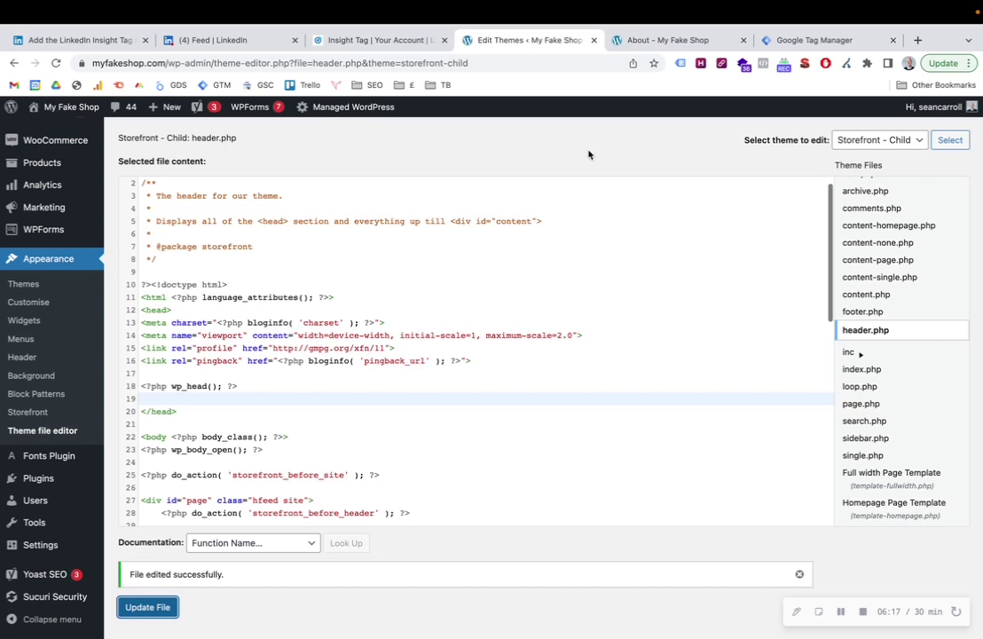
Switch to the shop tab and view the live My Fake Shop homepage
{"action": "left_click", "coordinate": [650, 39]}
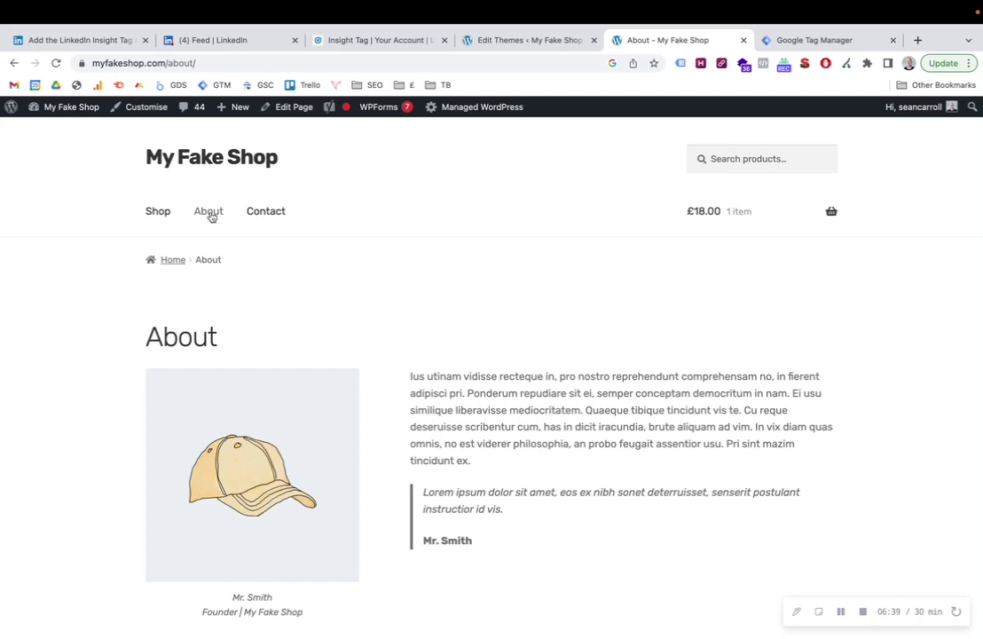
{"action": "left_click", "coordinate": [186, 160]}
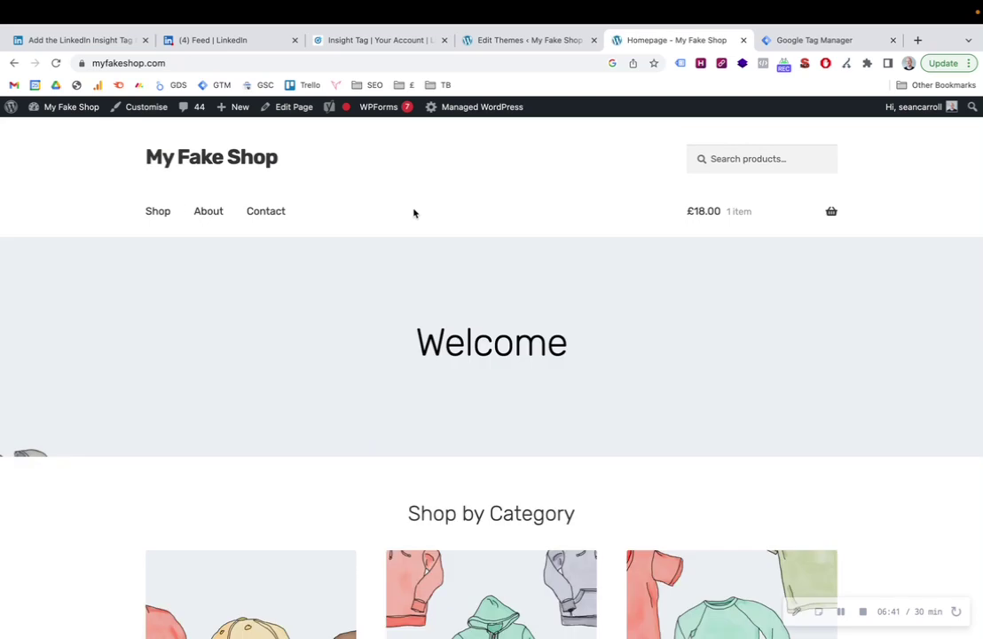
{"action": "scroll", "coordinate": [292, 375], "scroll_direction": "down", "scroll_amount": 2}
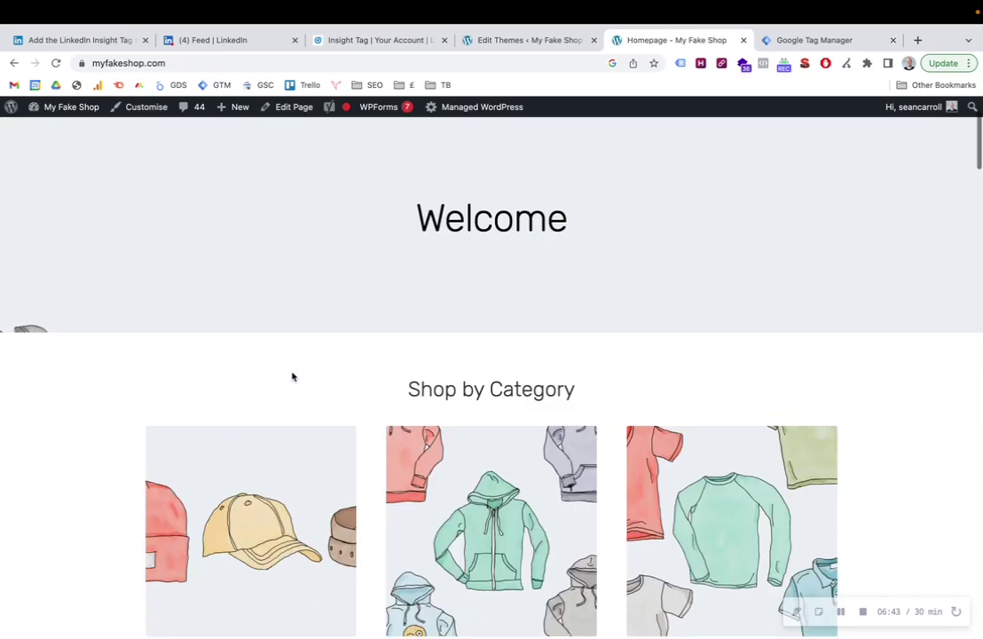
{"action": "scroll", "coordinate": [291, 376], "scroll_direction": "up", "scroll_amount": 2}
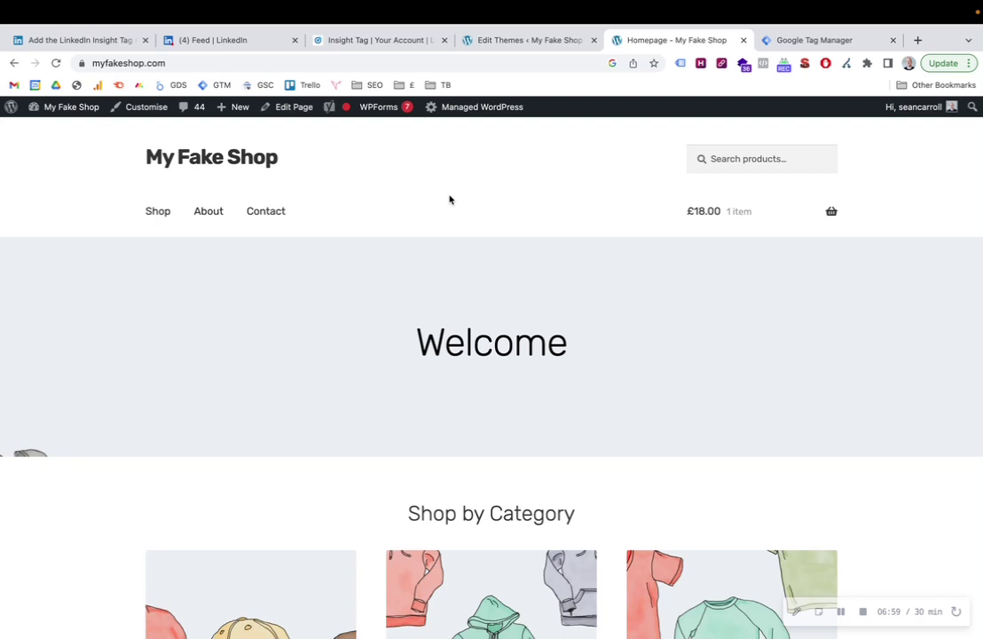
Copy the LinkedIn partner ID from the Insight Tag's 'I will use a tag manager' option
{"action": "left_click", "coordinate": [371, 41]}
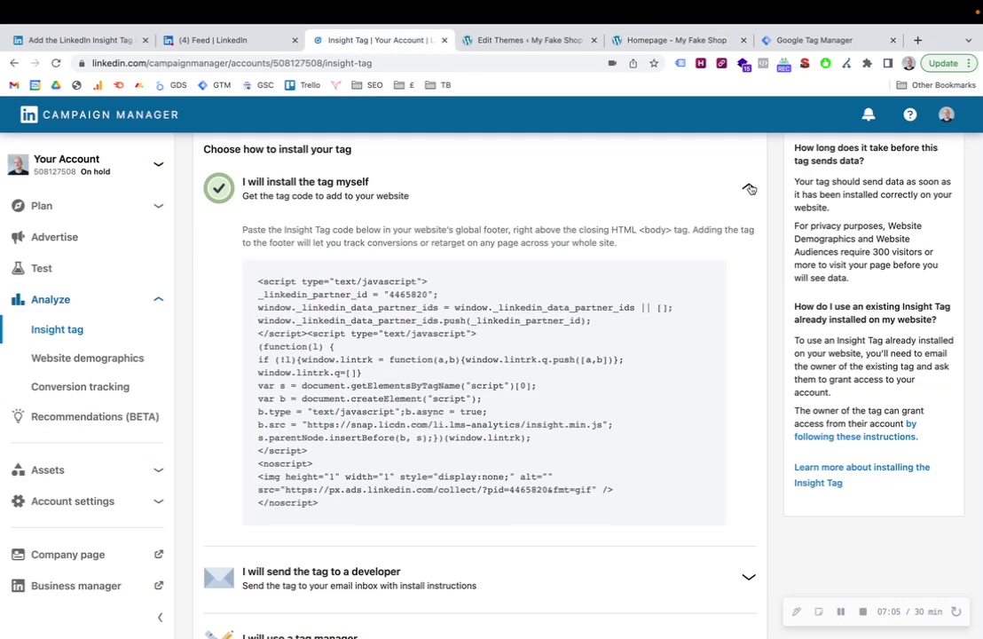
{"action": "scroll", "coordinate": [702, 439], "scroll_direction": "down", "scroll_amount": 3}
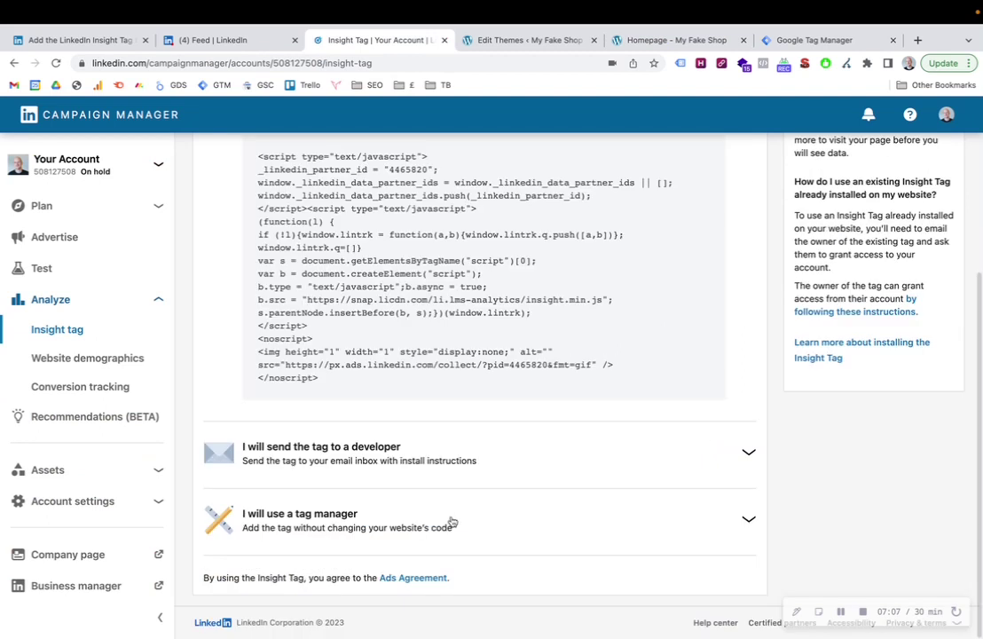
{"action": "left_click", "coordinate": [750, 520]}
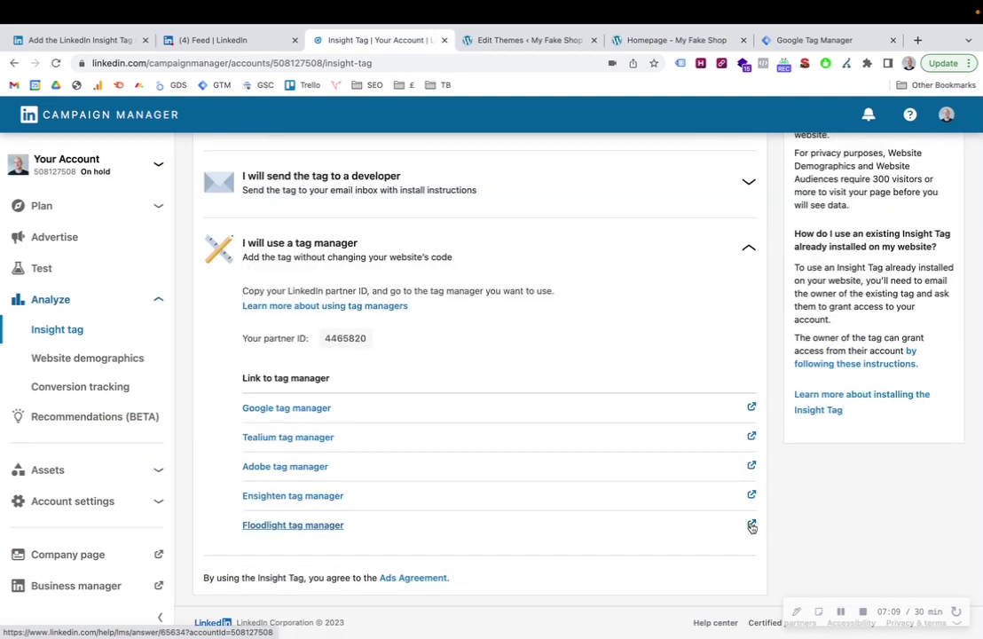
{"action": "left_click", "coordinate": [344, 341]}
Close the Version 2 details and start a new tag from the workspace overview
{"action": "left_click", "coordinate": [781, 41]}
{"action": "left_click", "coordinate": [203, 118]}
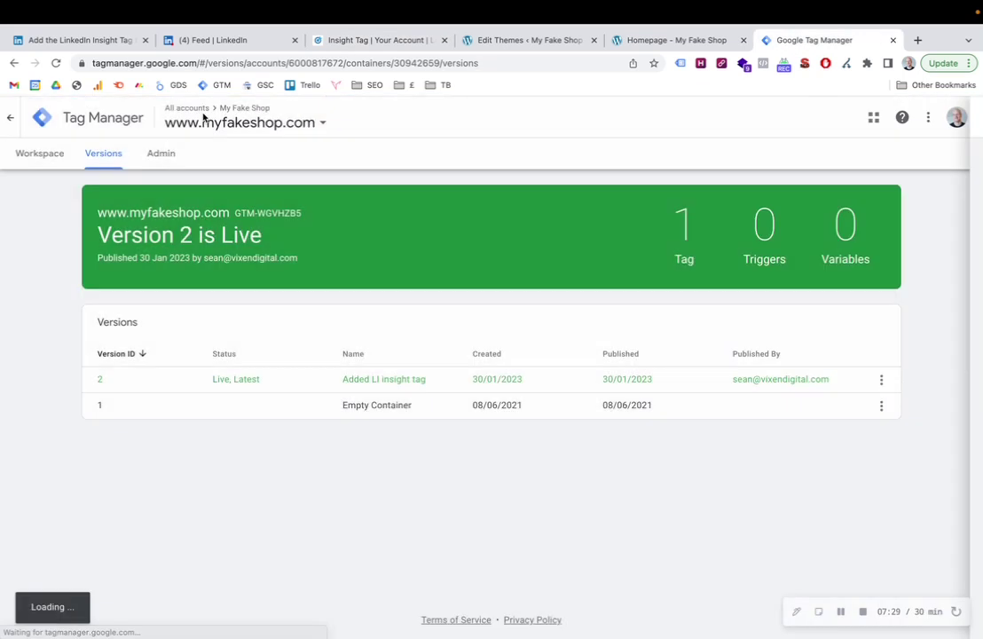
{"action": "left_click", "coordinate": [48, 157]}
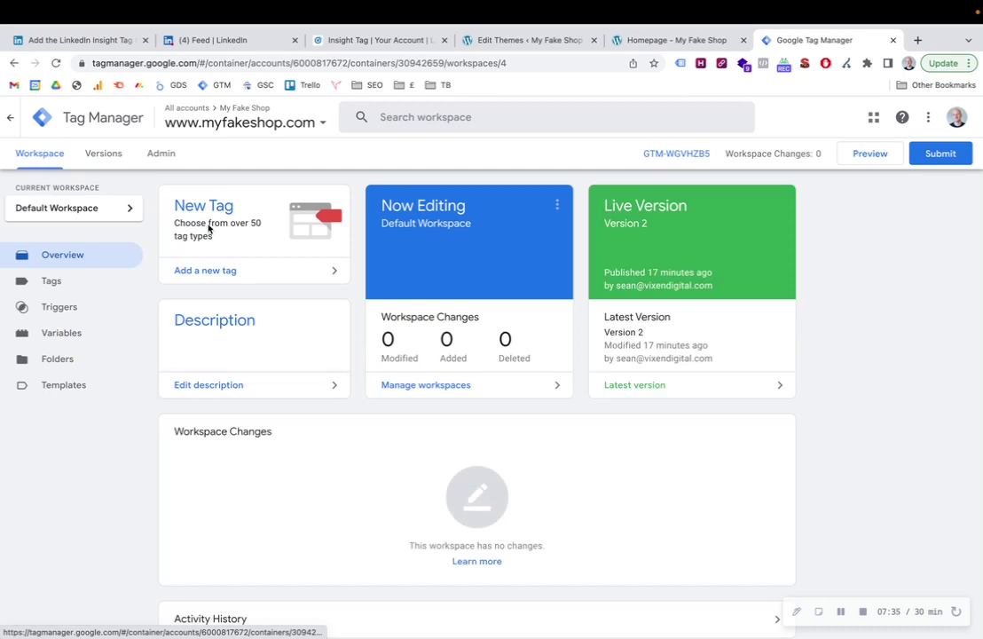
{"action": "left_click", "coordinate": [223, 272]}
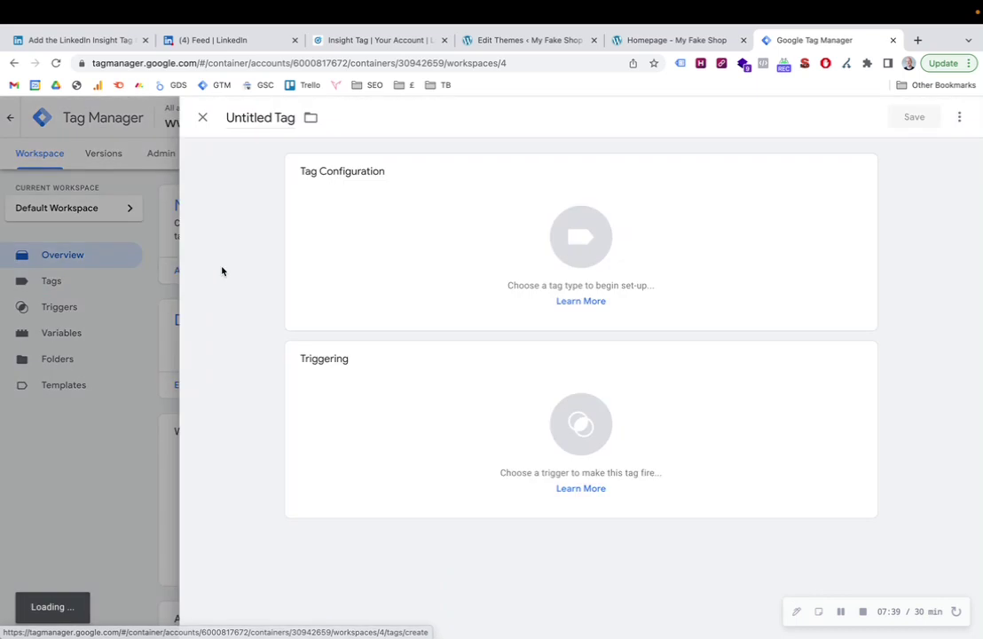
Name the tag 'LI - Insight Tag - All Page Views', correcting the 'Indight' typo
{"action": "double_click", "coordinate": [236, 122]}
{"action": "key", "text": "super+a"}
{"action": "key", "text": "BackSpace"}
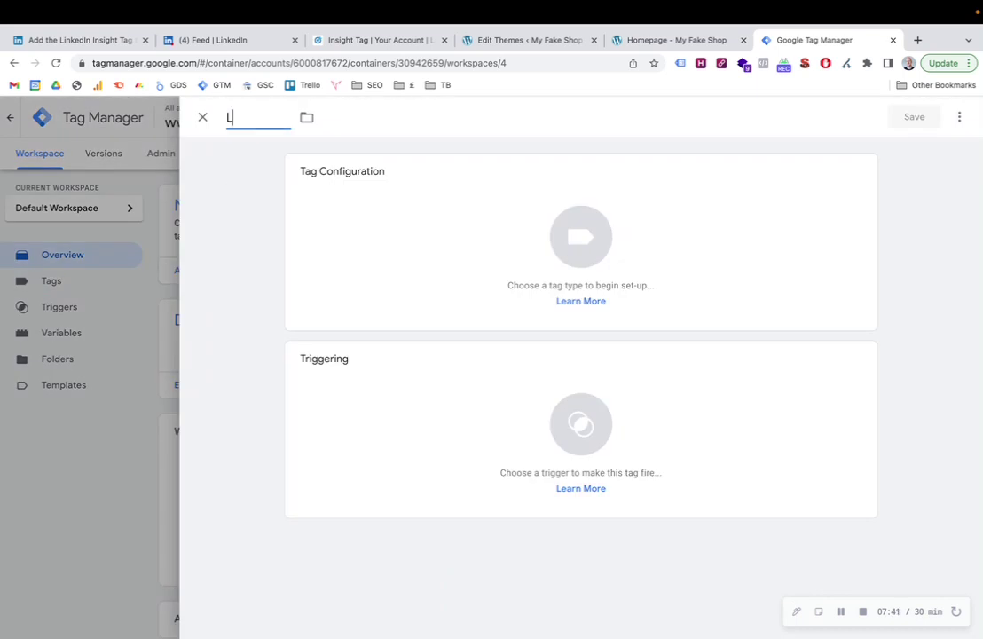
{"action": "type", "text": "LI - Indight Tag"}
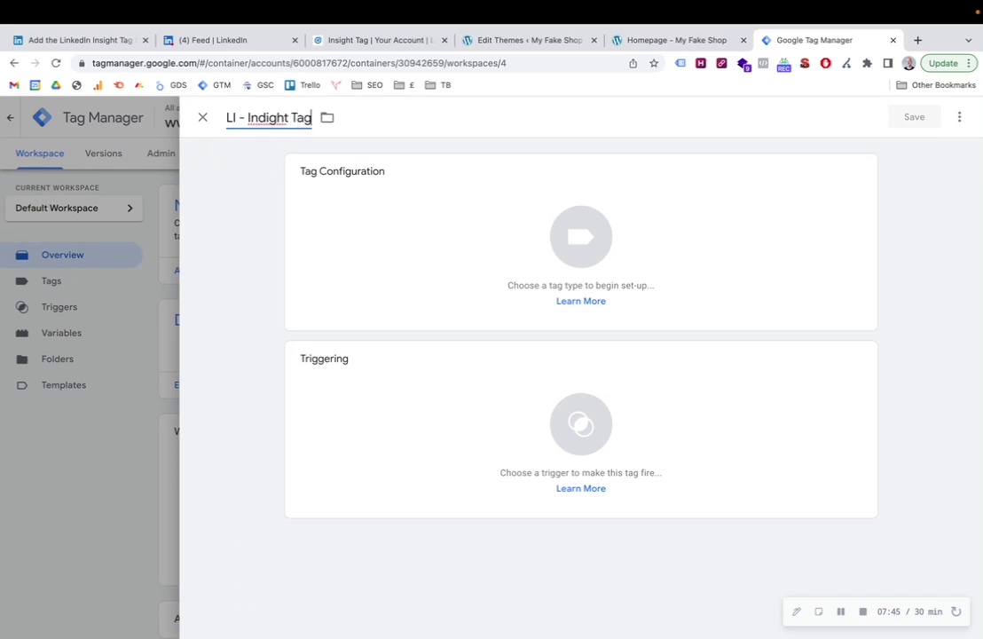
{"action": "right_click", "coordinate": [271, 125]}
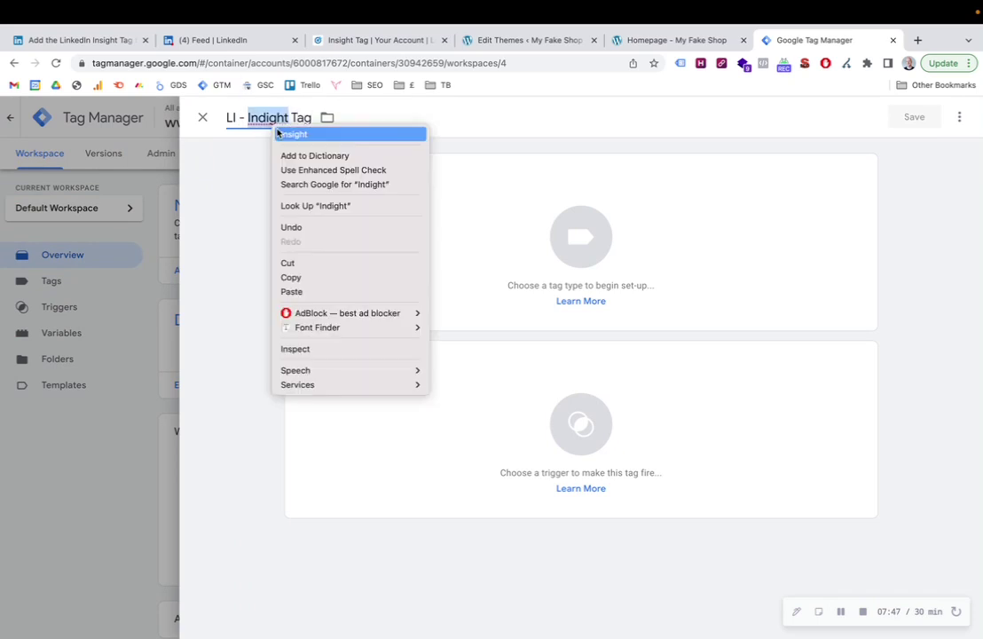
{"action": "left_click", "coordinate": [292, 134]}
{"action": "left_click", "coordinate": [309, 117]}
{"action": "type", "text": "- "}
{"action": "type", "text": "All"}
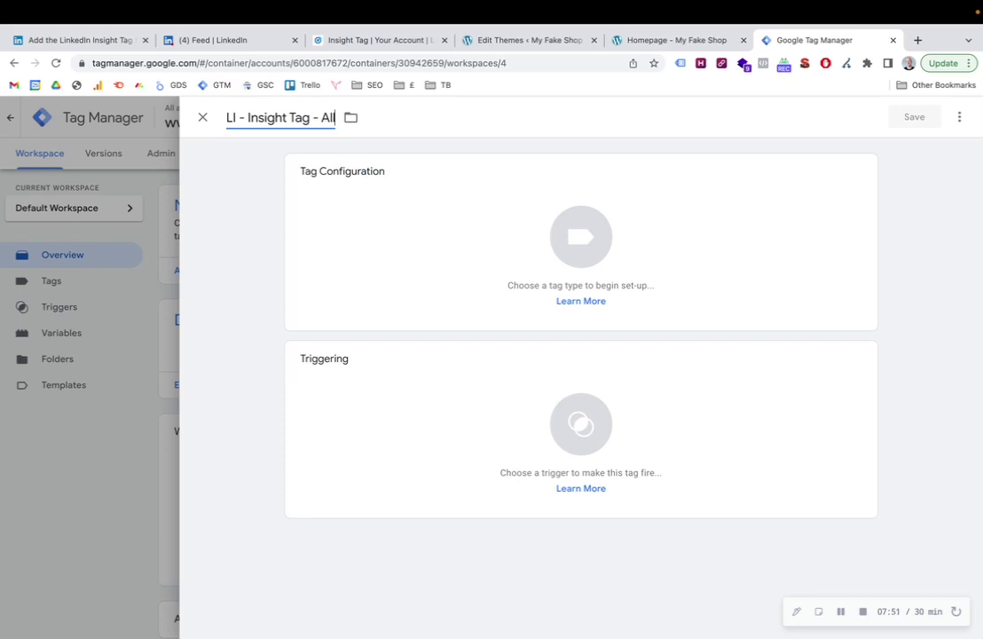
{"action": "type", "text": " Page Views"}
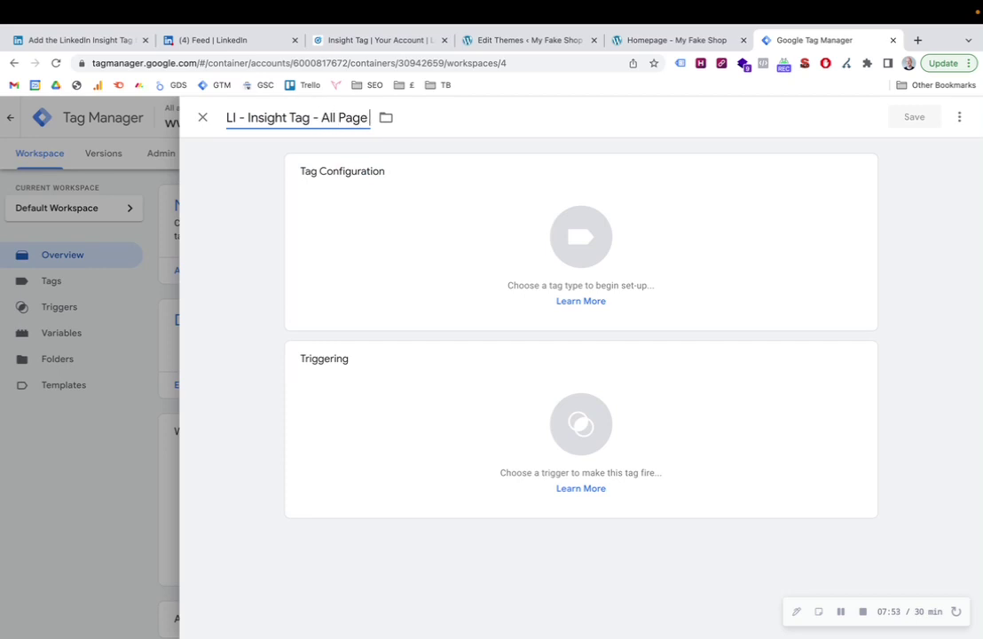
Set the tag type to LinkedIn Insight, found by searching 'link'
{"action": "left_click", "coordinate": [431, 229]}
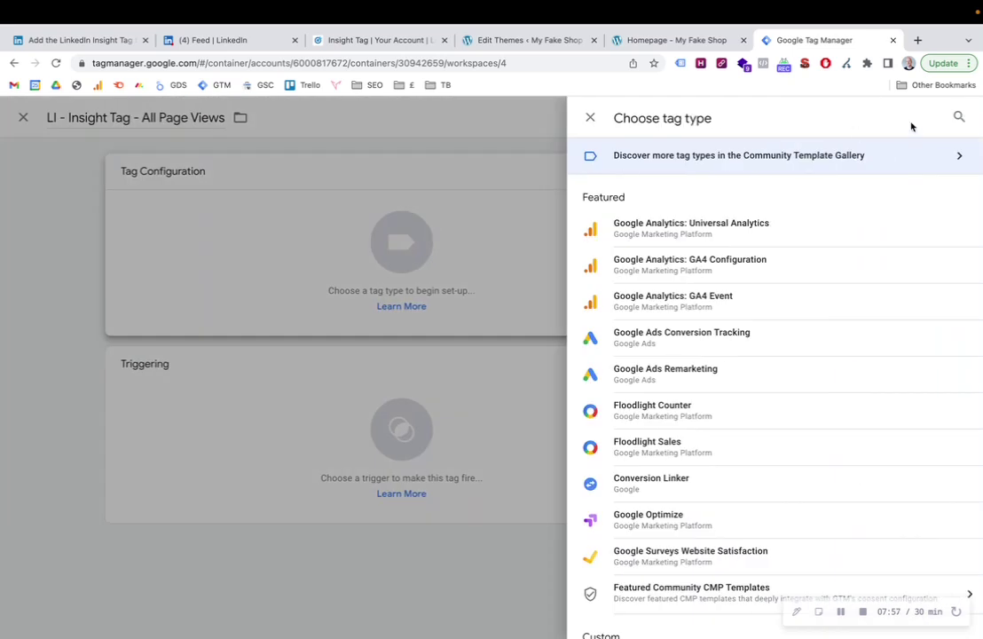
{"action": "left_click", "coordinate": [958, 118]}
{"action": "type", "text": "link"}
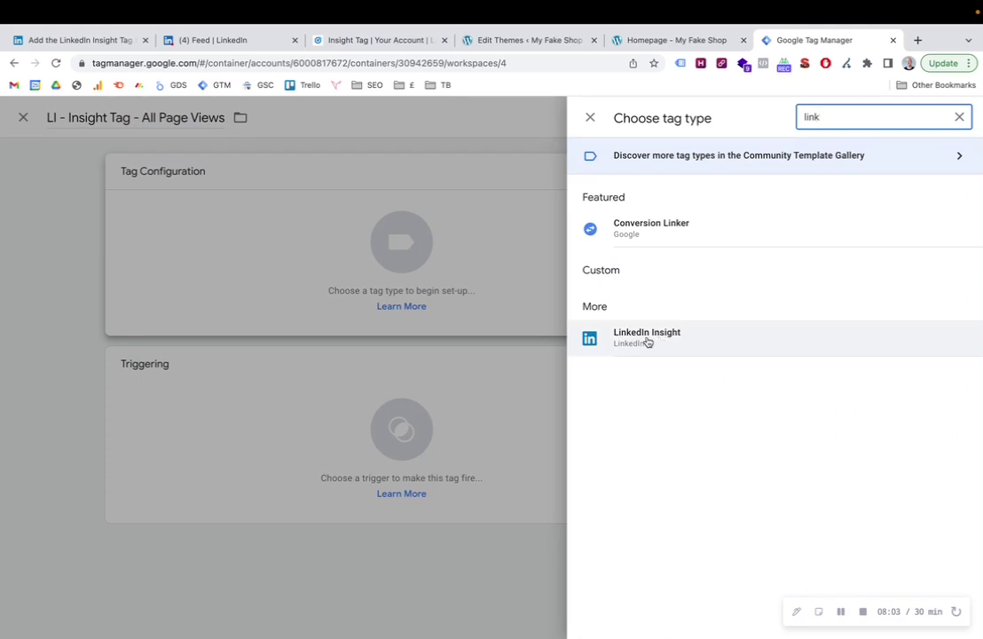
{"action": "left_click", "coordinate": [646, 342]}
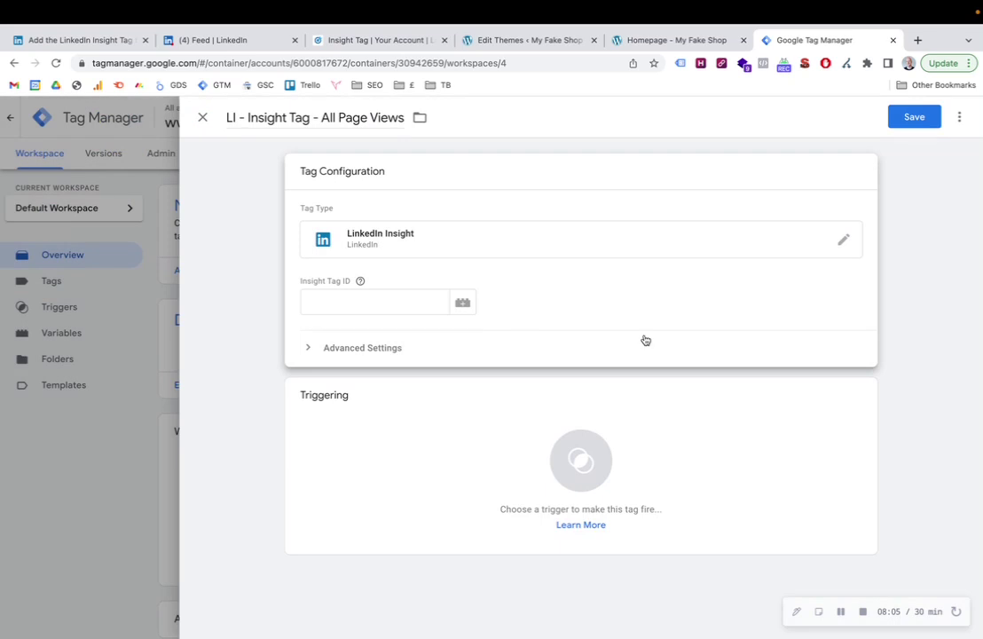
Paste the partner ID as the Insight Tag ID and fire the tag on All Pages
{"action": "left_click", "coordinate": [325, 307]}
{"action": "key", "text": "super+v"}
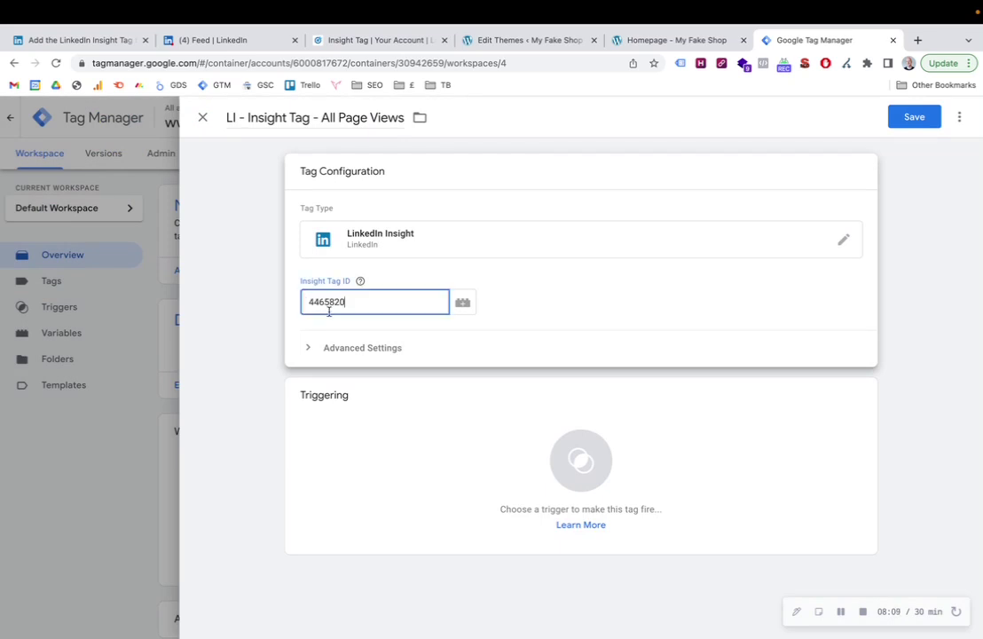
{"action": "left_click", "coordinate": [553, 278]}
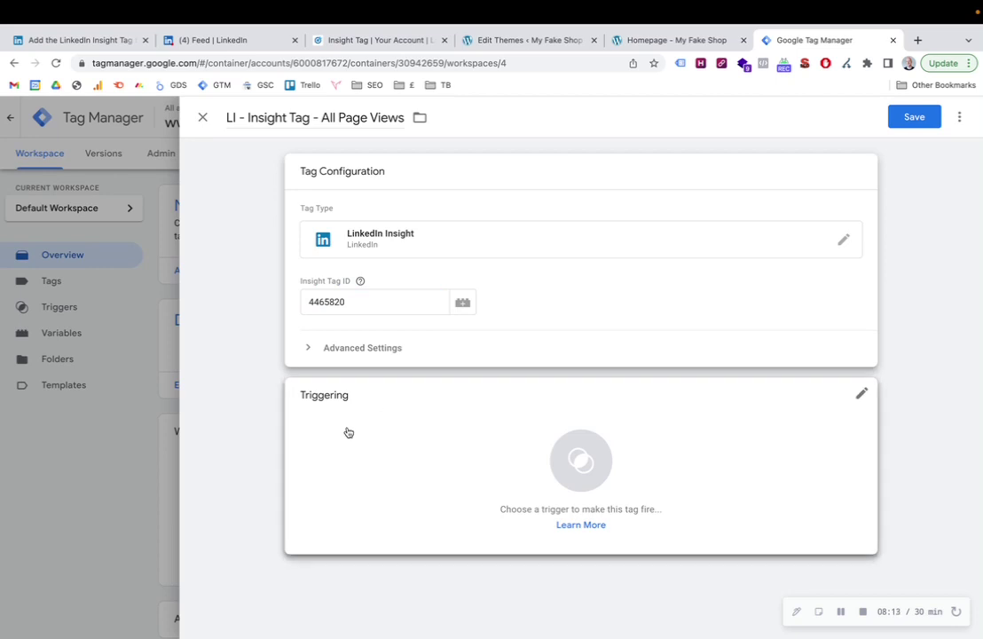
{"action": "left_click", "coordinate": [420, 432]}
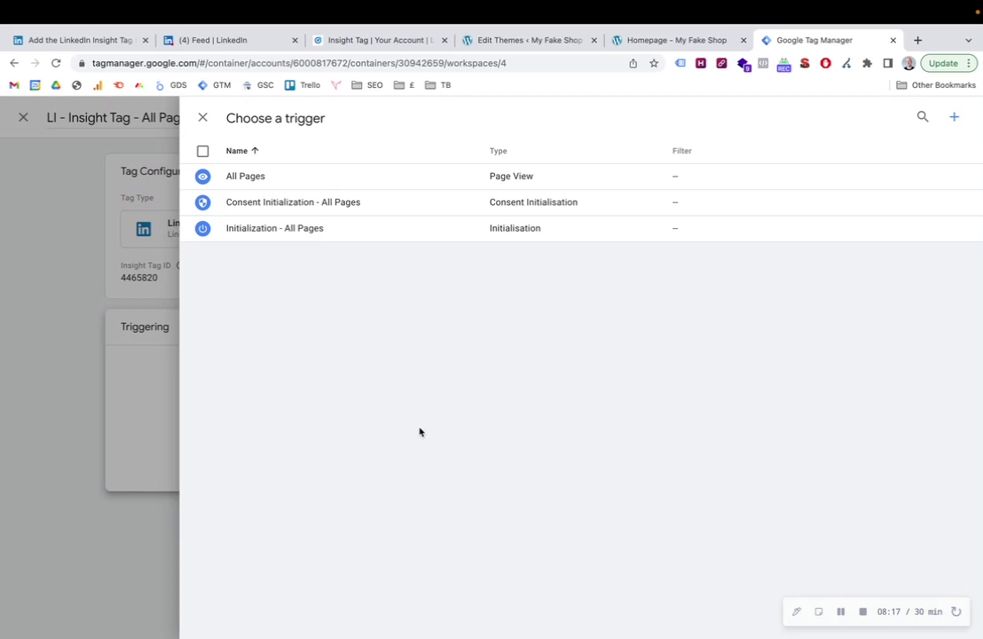
{"action": "left_click", "coordinate": [301, 180]}
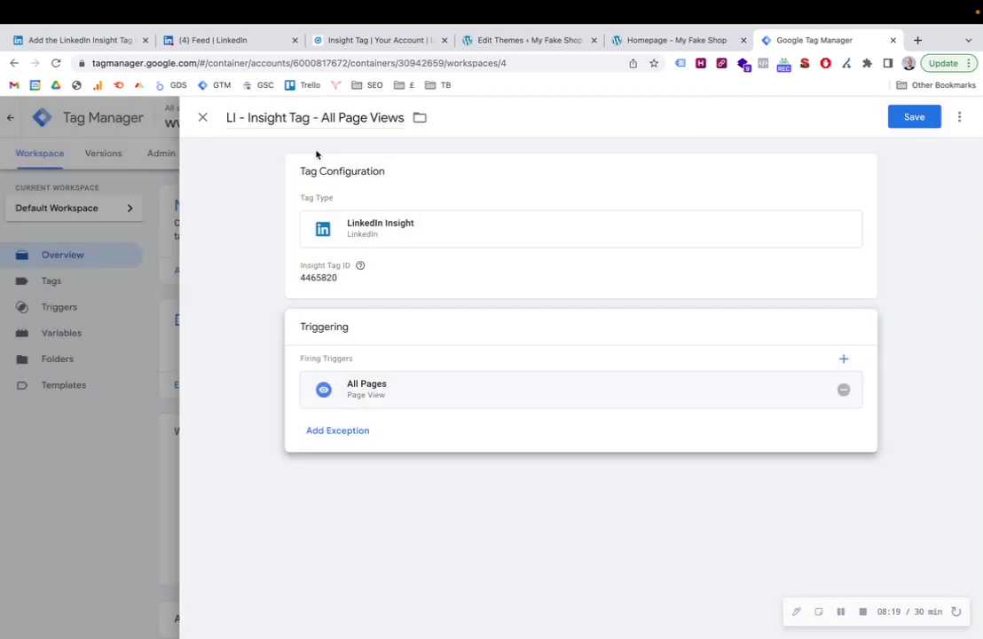
Save the tag and publish it as version 'LinkedIn Insight Tag Added', then go to the shop homepage
{"action": "left_click", "coordinate": [909, 124]}
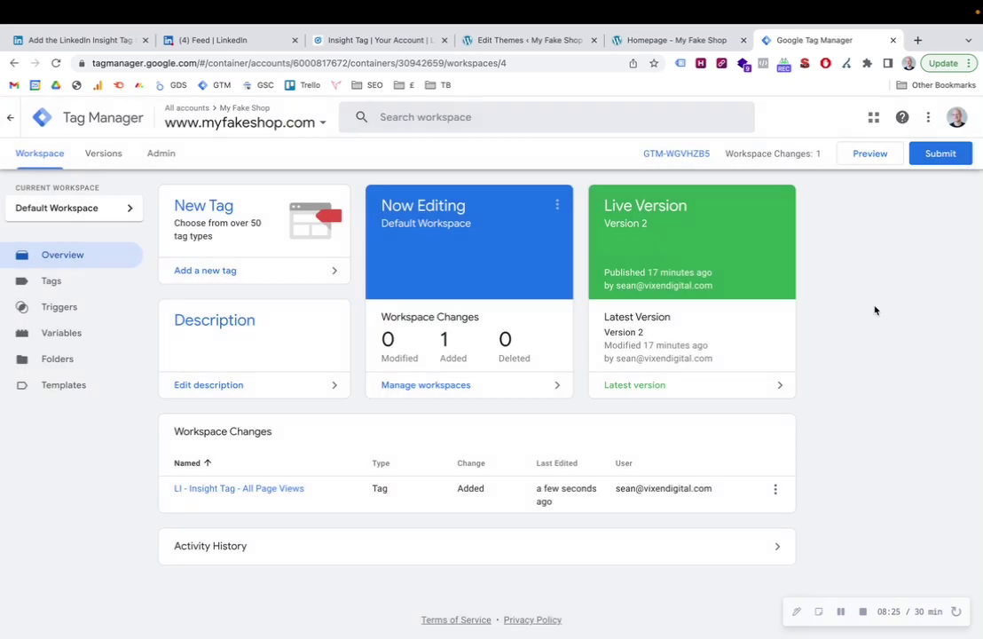
{"action": "left_click", "coordinate": [950, 155]}
{"action": "left_click", "coordinate": [388, 265]}
{"action": "type", "text": "Link"}
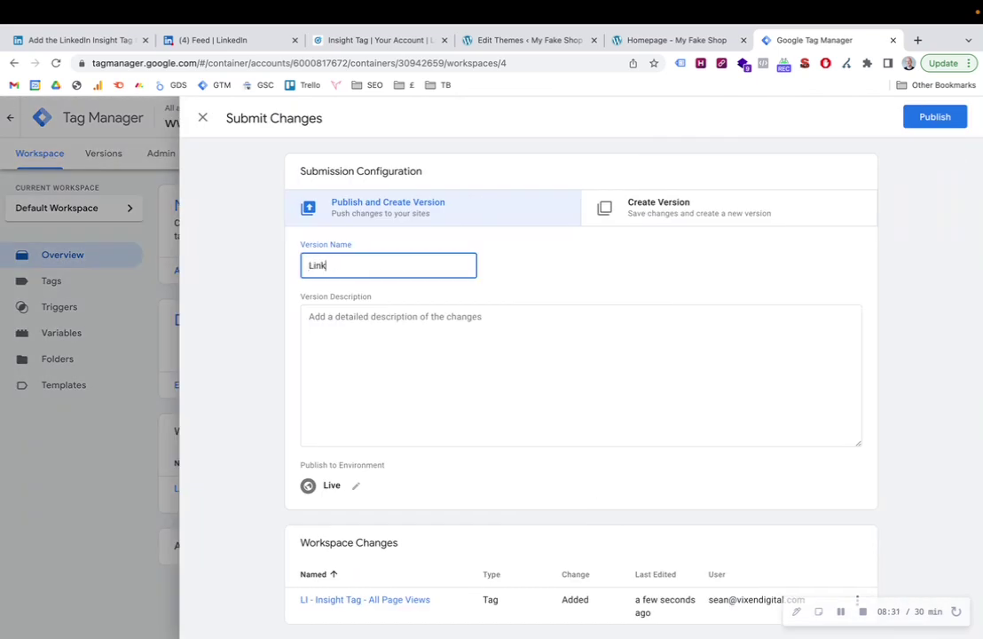
{"action": "type", "text": "edIn Insight"}
{"action": "key", "text": "ctrl+shift+Left"}
{"action": "type", "text": "Ind"}
{"action": "key", "text": "BackSpace"}
{"action": "type", "text": "sight Tag Added"}
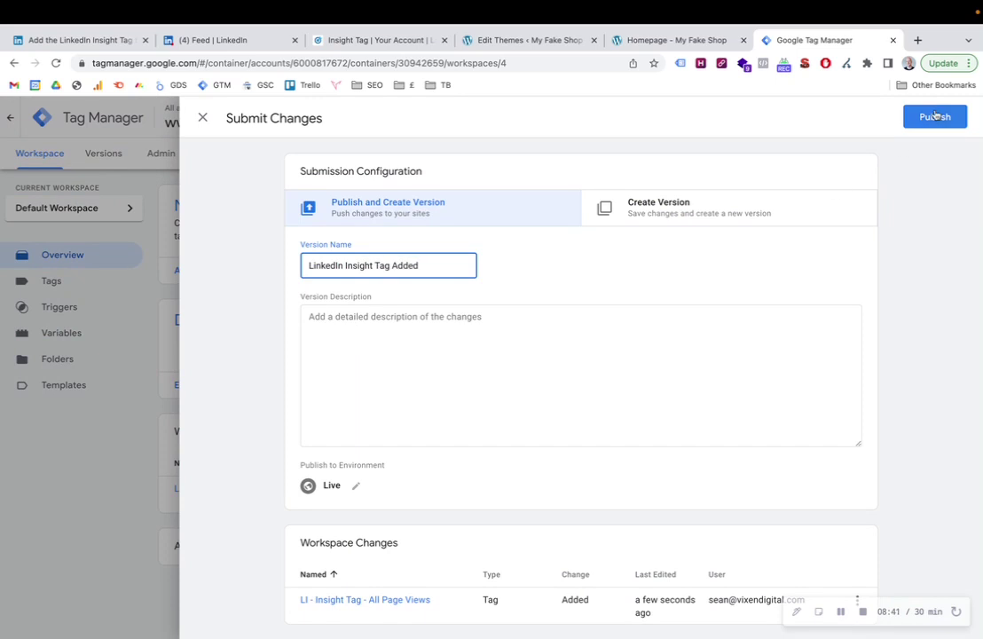
{"action": "left_click", "coordinate": [935, 116]}
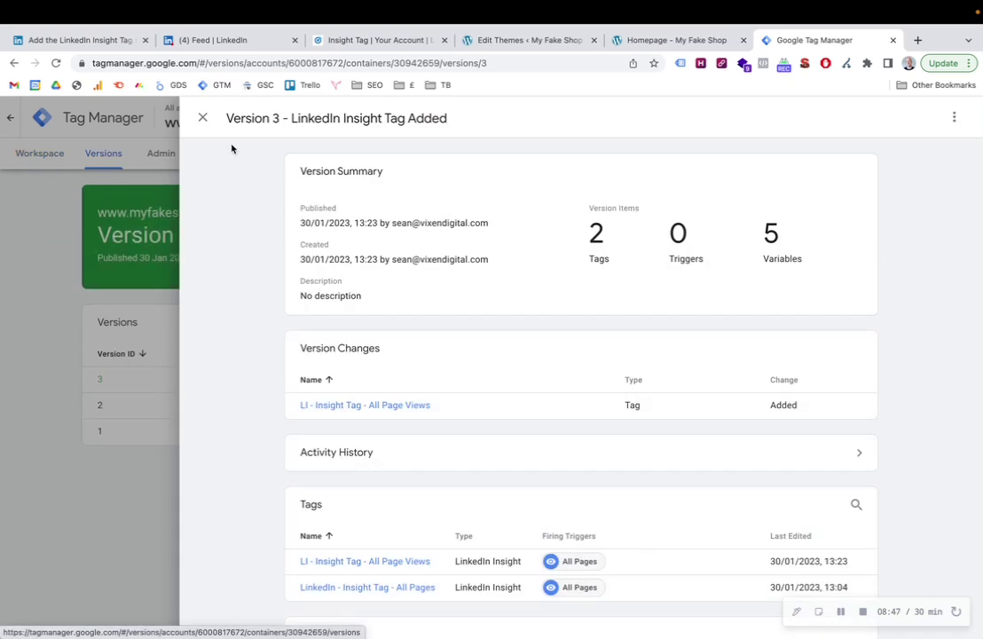
{"action": "left_click", "coordinate": [654, 39]}
Reload the shop homepage and confirm Wappalyzer detects the LinkedIn Insight Tag
{"action": "left_click", "coordinate": [172, 171]}
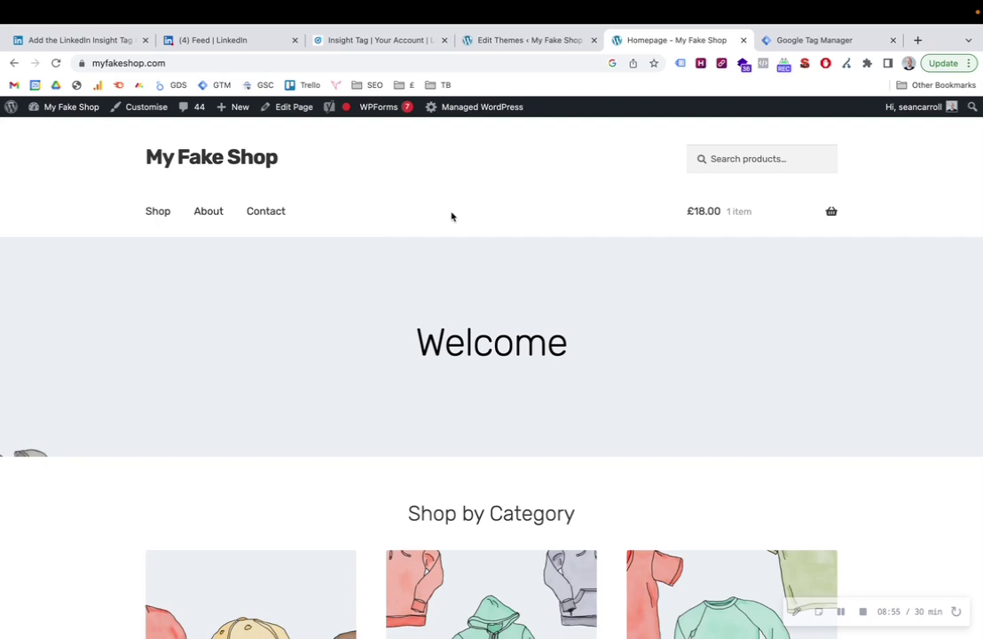
{"action": "left_click", "coordinate": [743, 66]}
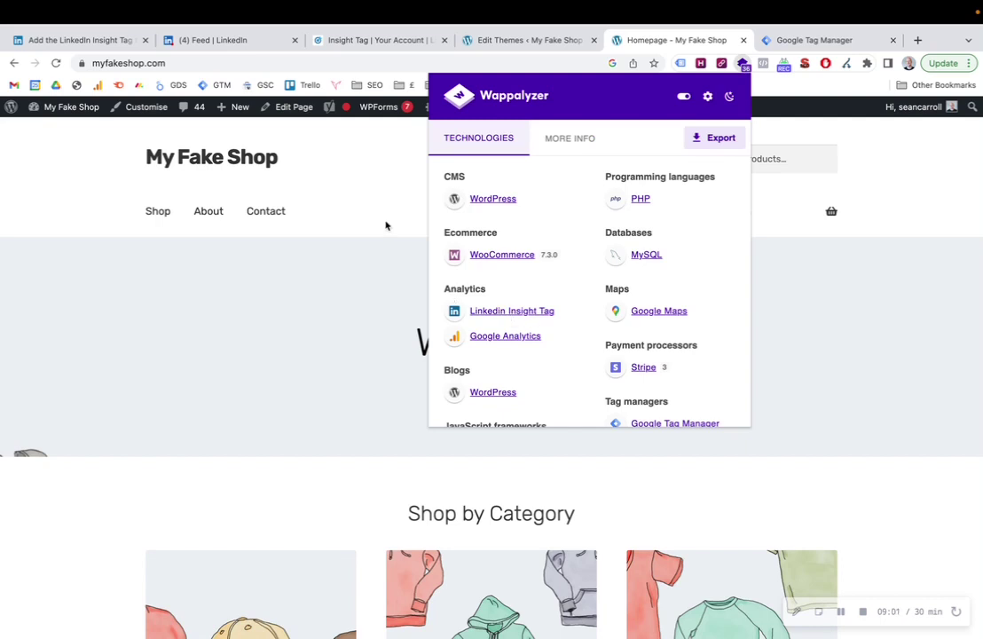
{"action": "left_click", "coordinate": [330, 238]}
Browse the shop's About page, then return to the LinkedIn Insight Tag page
{"action": "left_click", "coordinate": [205, 213]}
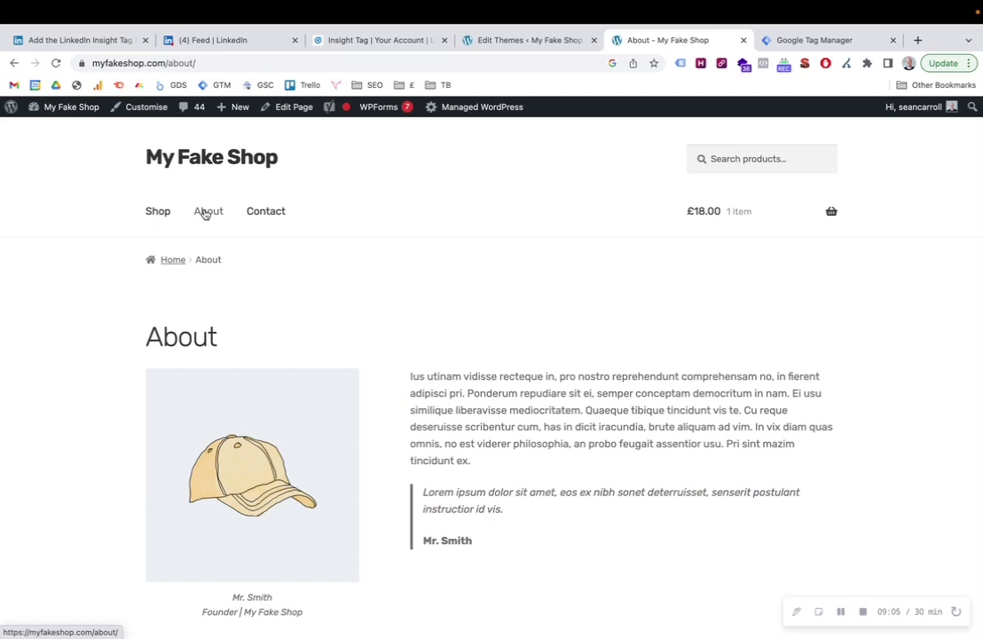
{"action": "scroll", "coordinate": [434, 279], "scroll_direction": "down", "scroll_amount": 3}
{"action": "scroll", "coordinate": [422, 388], "scroll_direction": "down", "scroll_amount": 2}
{"action": "scroll", "coordinate": [421, 388], "scroll_direction": "up", "scroll_amount": 5}
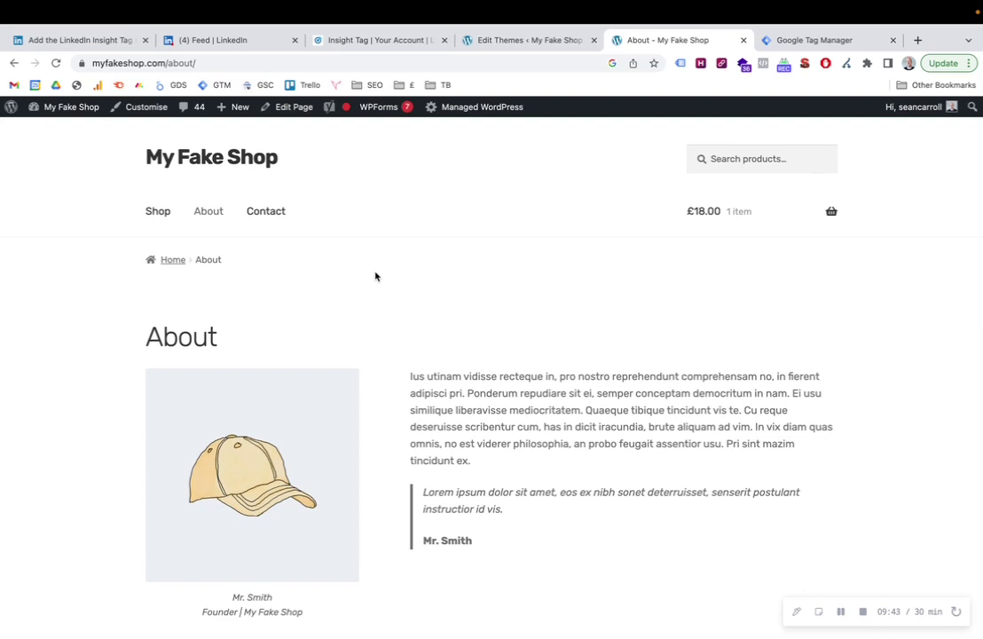
{"action": "left_click", "coordinate": [364, 59]}
Expand 'I will install the tag myself' to display the Insight Tag code
{"action": "scroll", "coordinate": [380, 348], "scroll_direction": "up", "scroll_amount": 3}
{"action": "left_click", "coordinate": [471, 253]}
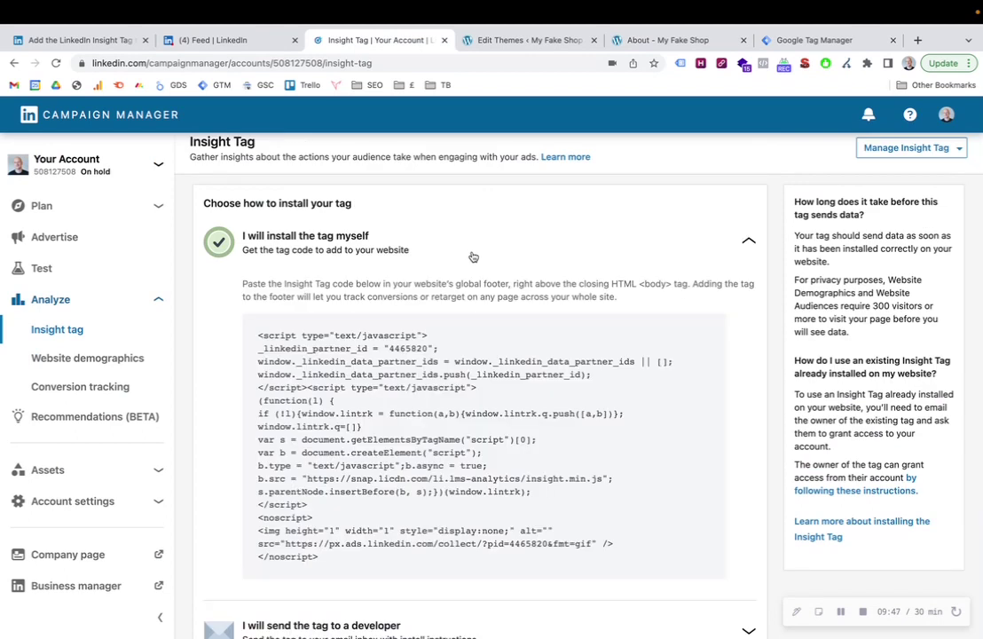